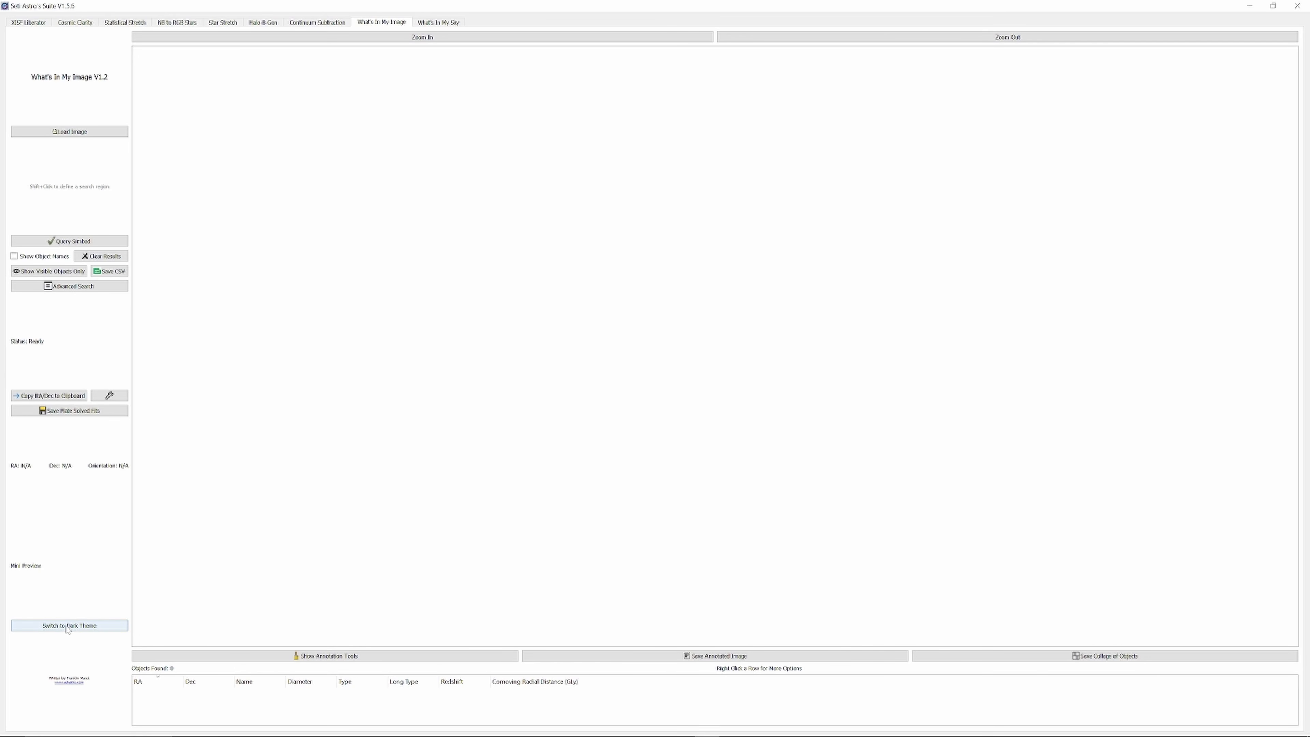
Switch the interface to the dark theme and load the nebula image
{"action": "left_click", "coordinate": [68, 625]}
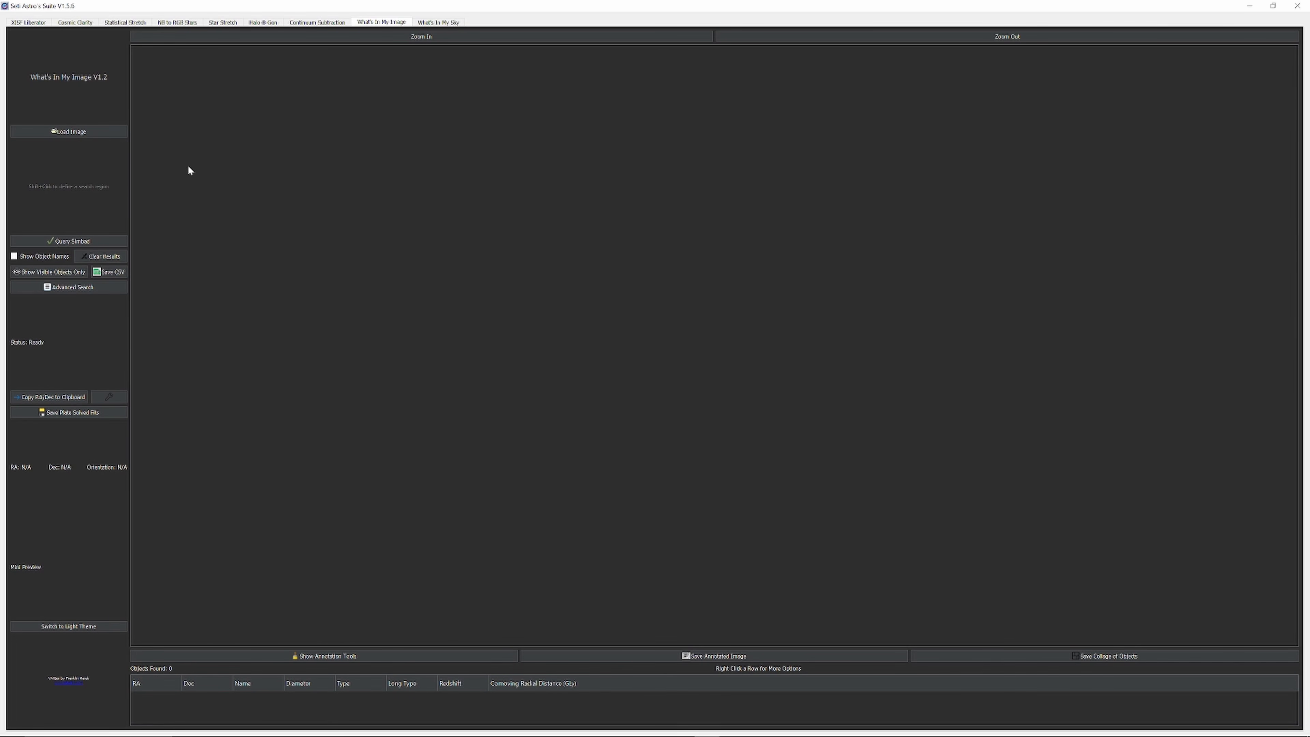
{"action": "left_click", "coordinate": [57, 131]}
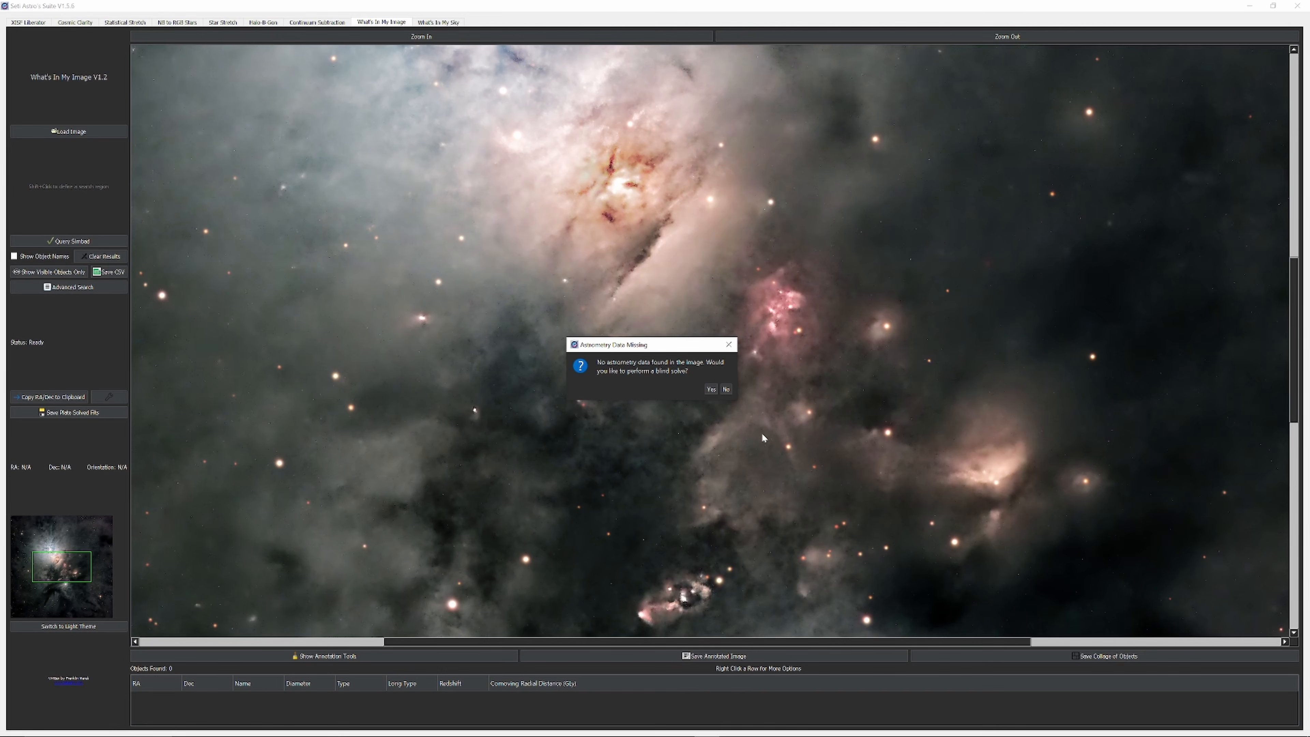
Perform a blind solve to apply an astrometric solution to the loaded image
{"action": "left_click", "coordinate": [711, 390]}
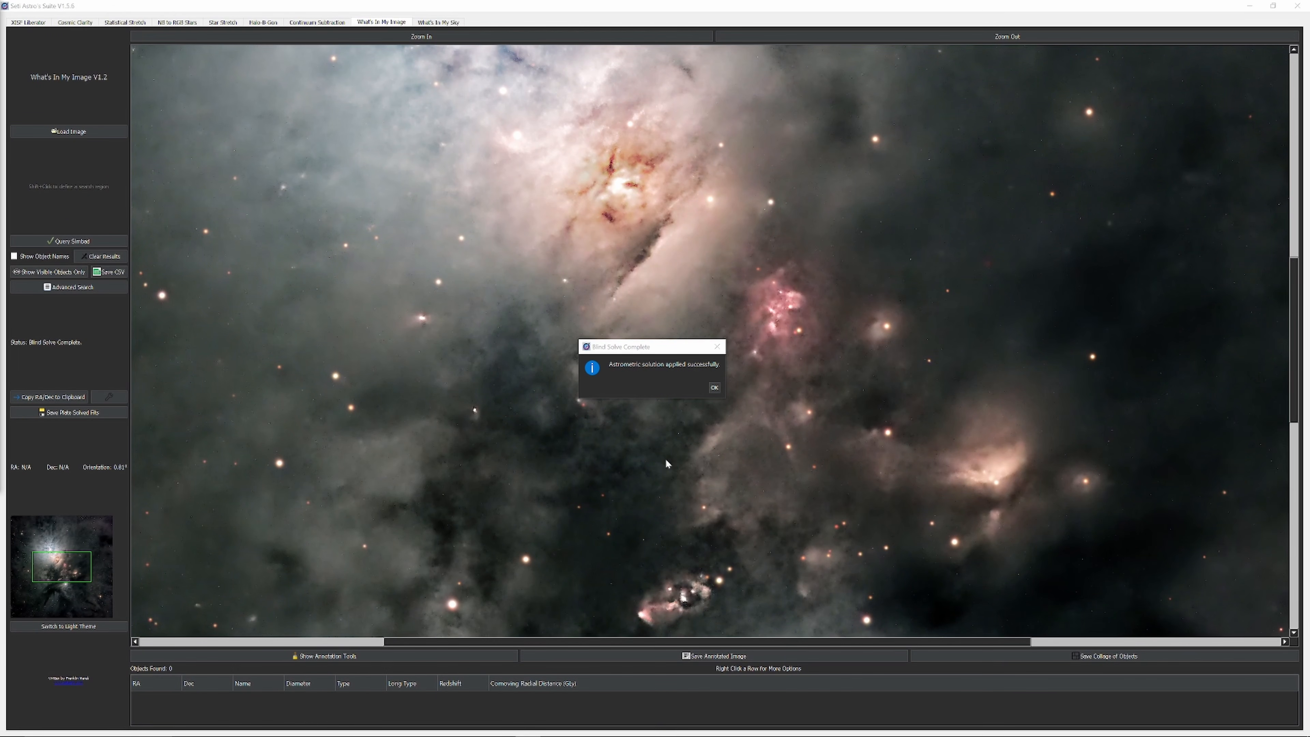
{"action": "left_click", "coordinate": [714, 388]}
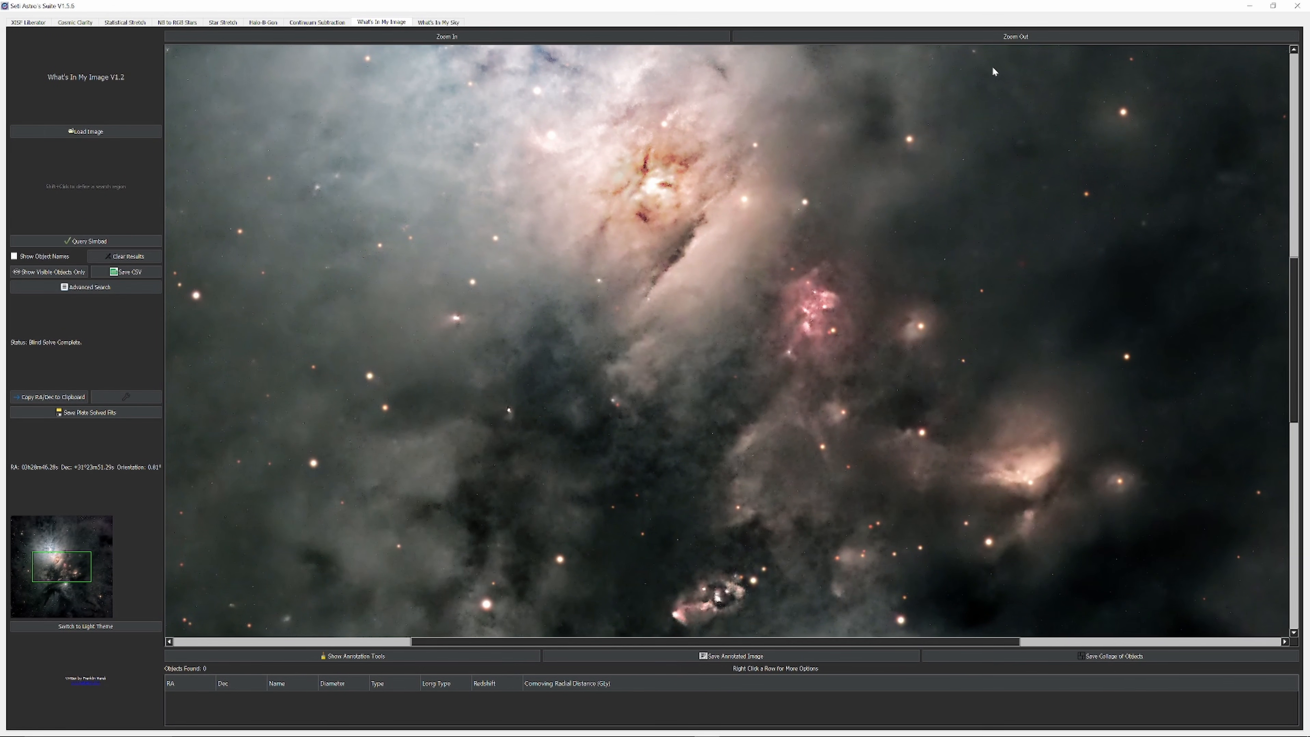
Show the advanced search parameters and sort the list by object type, starting with Star (*)
{"action": "left_click", "coordinate": [1020, 37]}
{"action": "left_click", "coordinate": [1020, 37]}
{"action": "left_click", "coordinate": [1020, 38]}
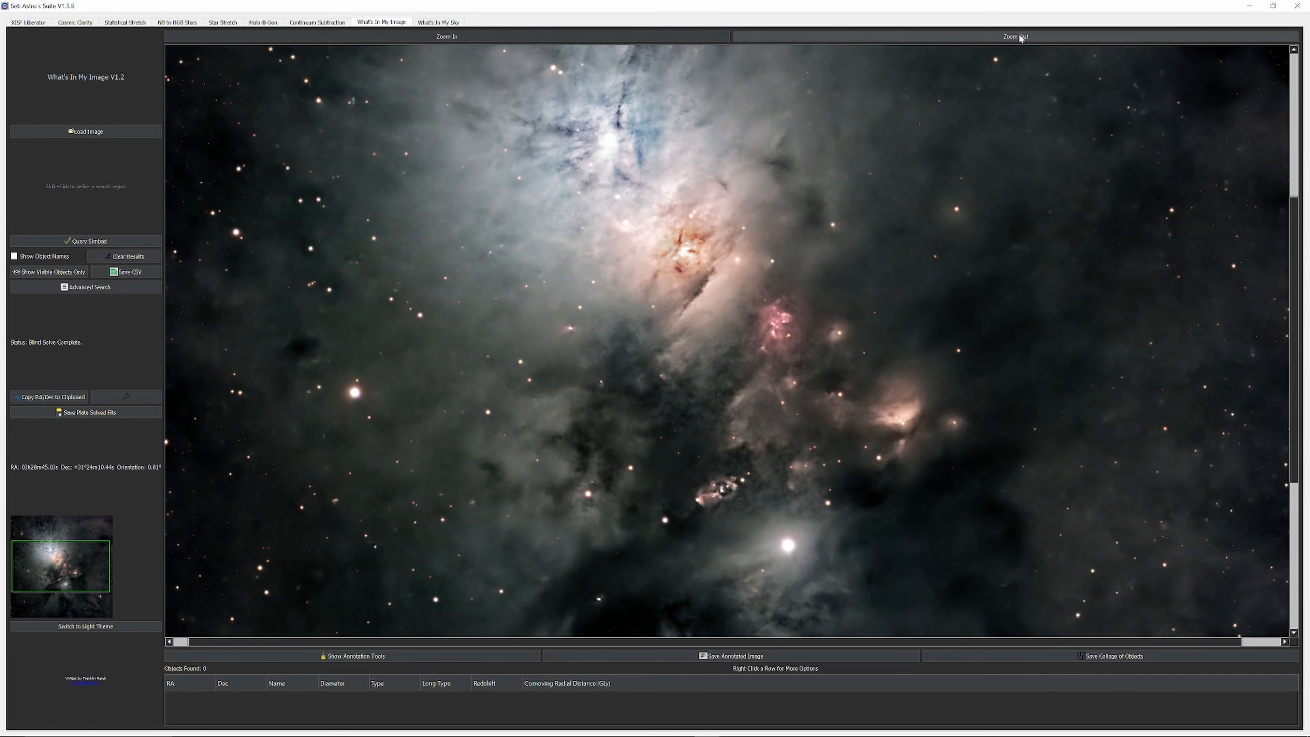
{"action": "left_click", "coordinate": [1020, 37]}
{"action": "left_click", "coordinate": [1020, 37]}
{"action": "left_click", "coordinate": [1020, 38]}
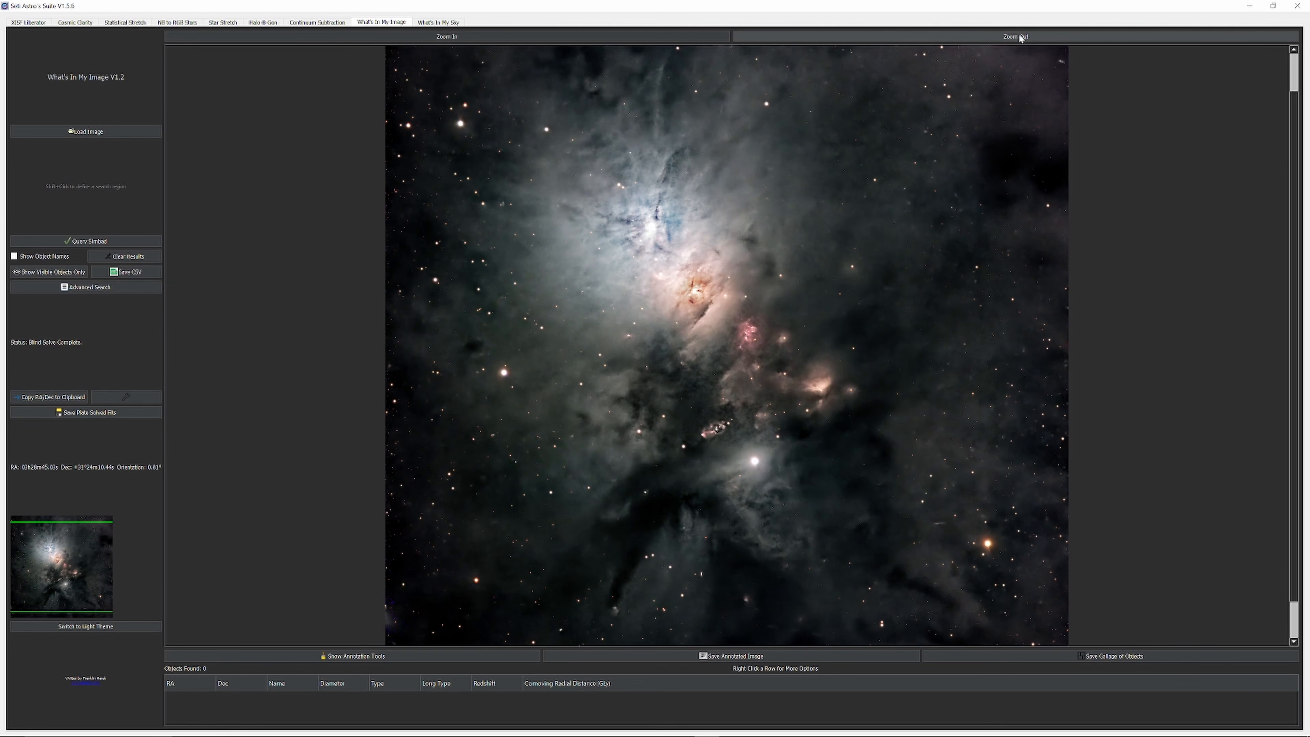
{"action": "left_click", "coordinate": [1020, 37]}
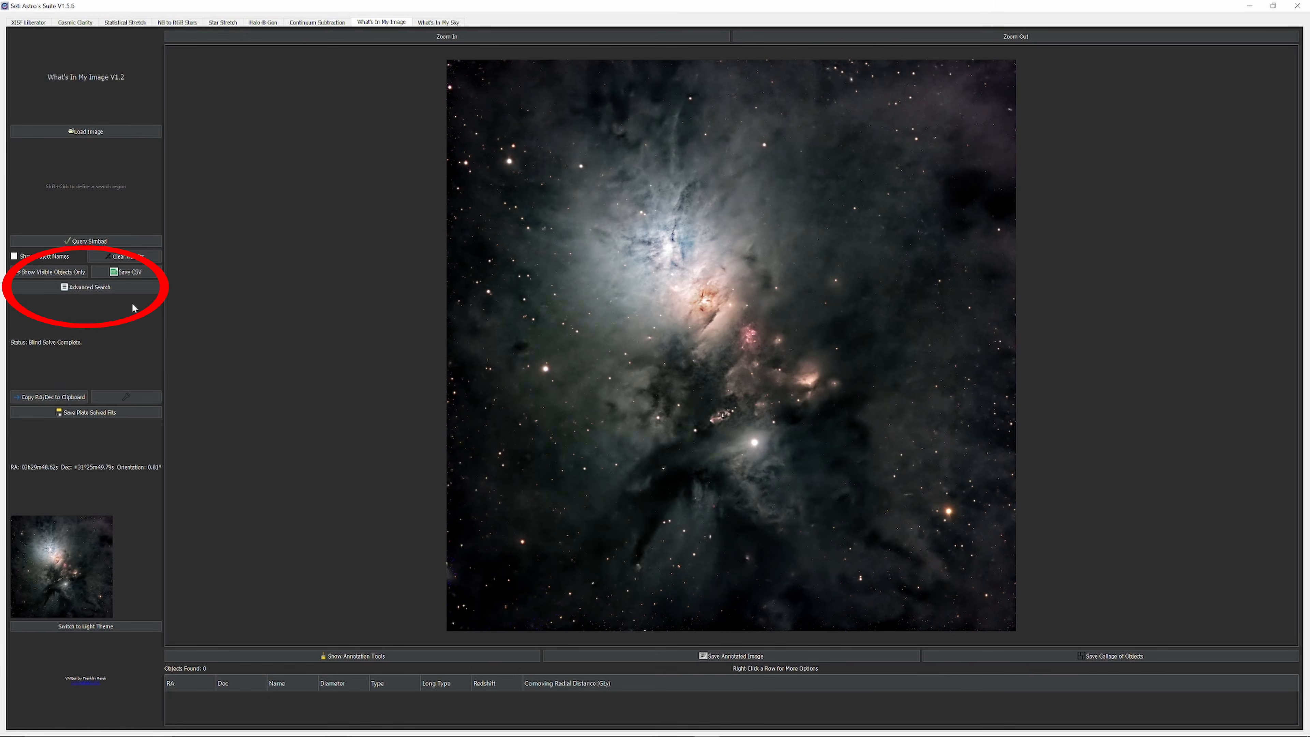
{"action": "left_click", "coordinate": [133, 288]}
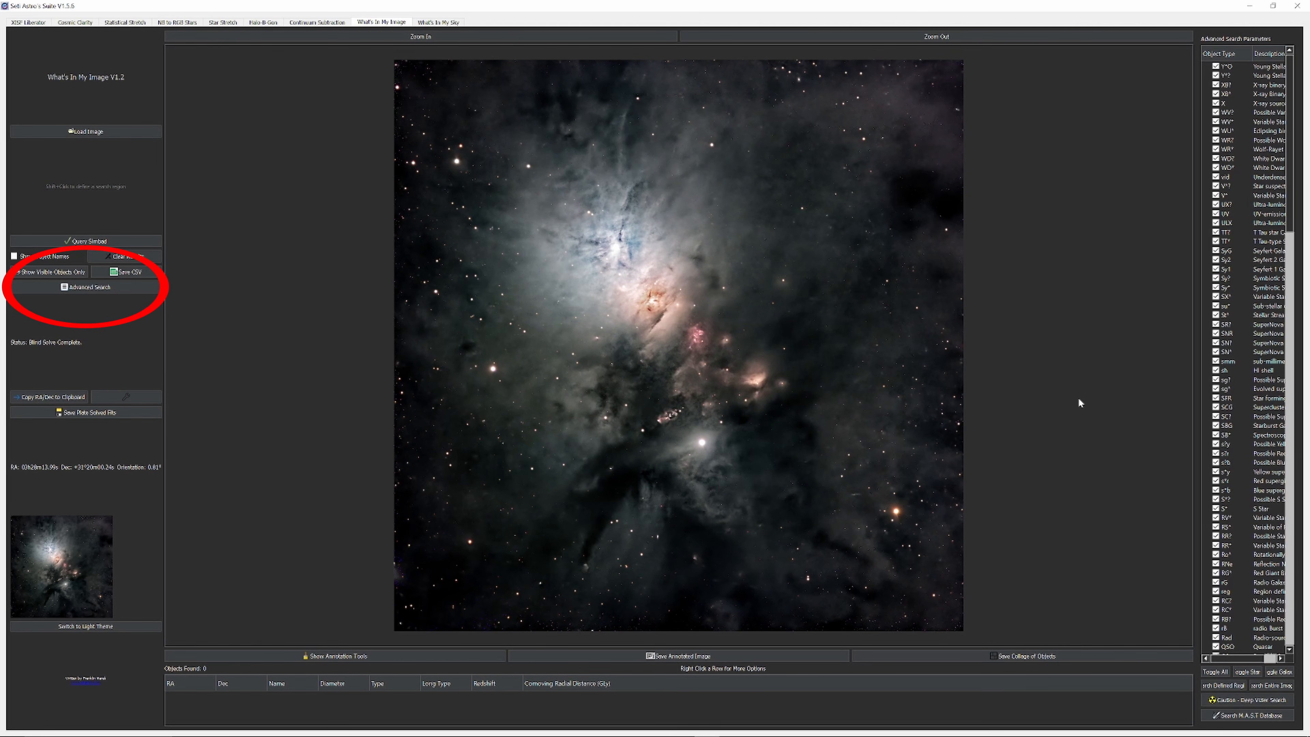
{"action": "left_click", "coordinate": [1220, 54]}
{"action": "left_click", "coordinate": [1221, 55]}
{"action": "left_click", "coordinate": [1220, 54]}
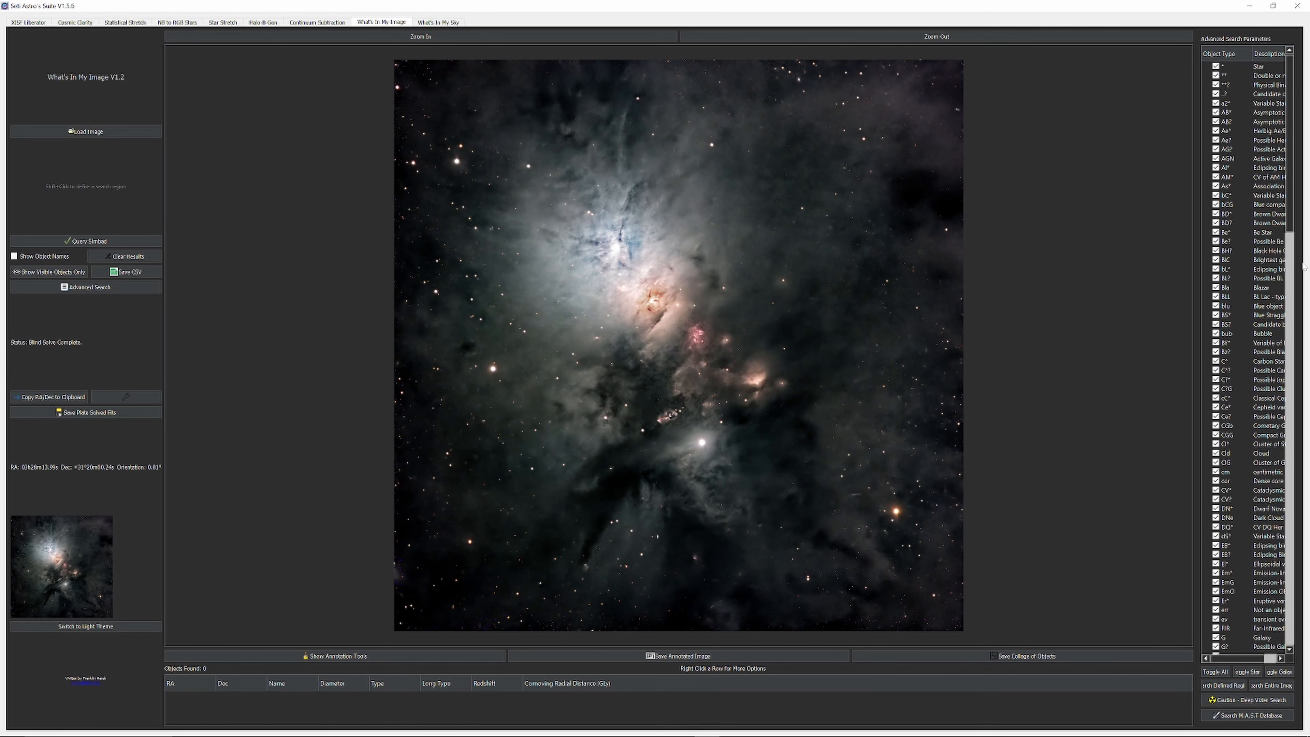
Search the image for only the Galaxy (G) object type and select the first result
{"action": "mouse_move", "coordinate": [1291, 198]}
{"action": "left_mouse_down"}
{"action": "mouse_move", "coordinate": [1308, 712]}
{"action": "mouse_move", "coordinate": [1309, 190]}
{"action": "left_mouse_up"}
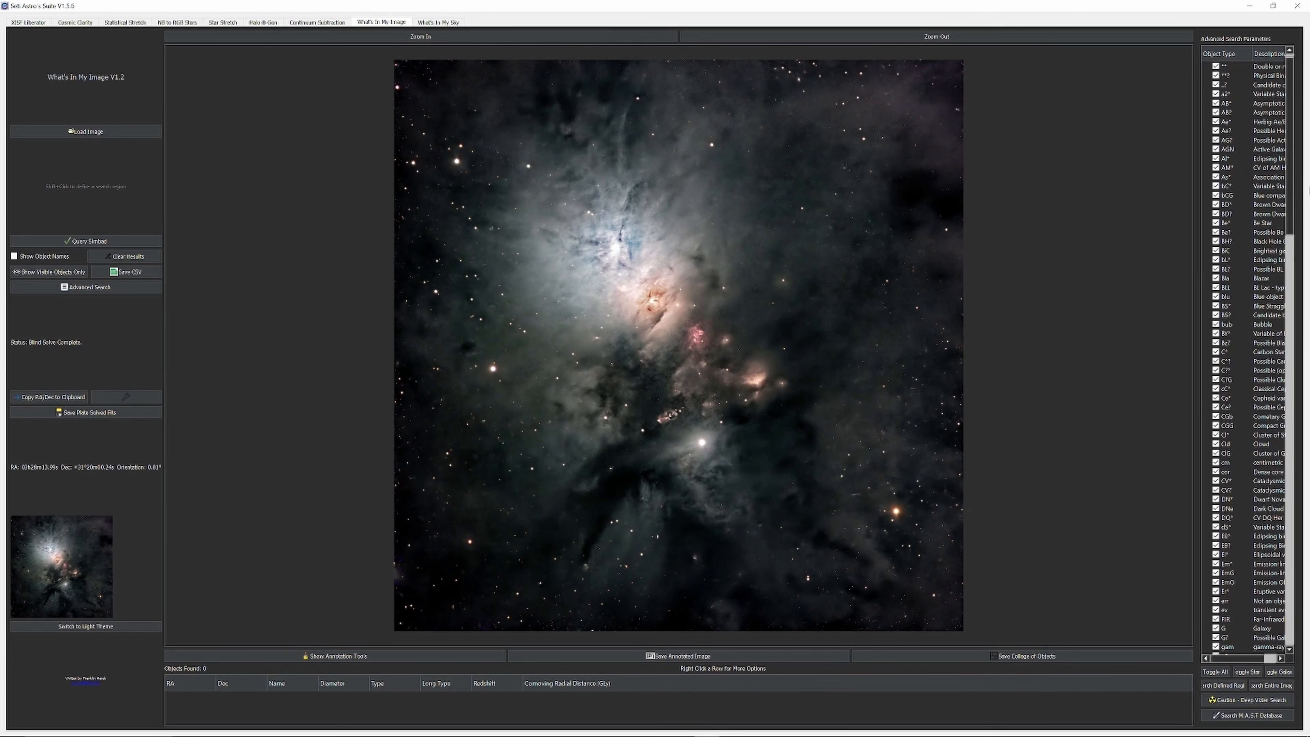
{"action": "left_click_drag", "start_coordinate": [1309, 191], "coordinate": [1309, 185]}
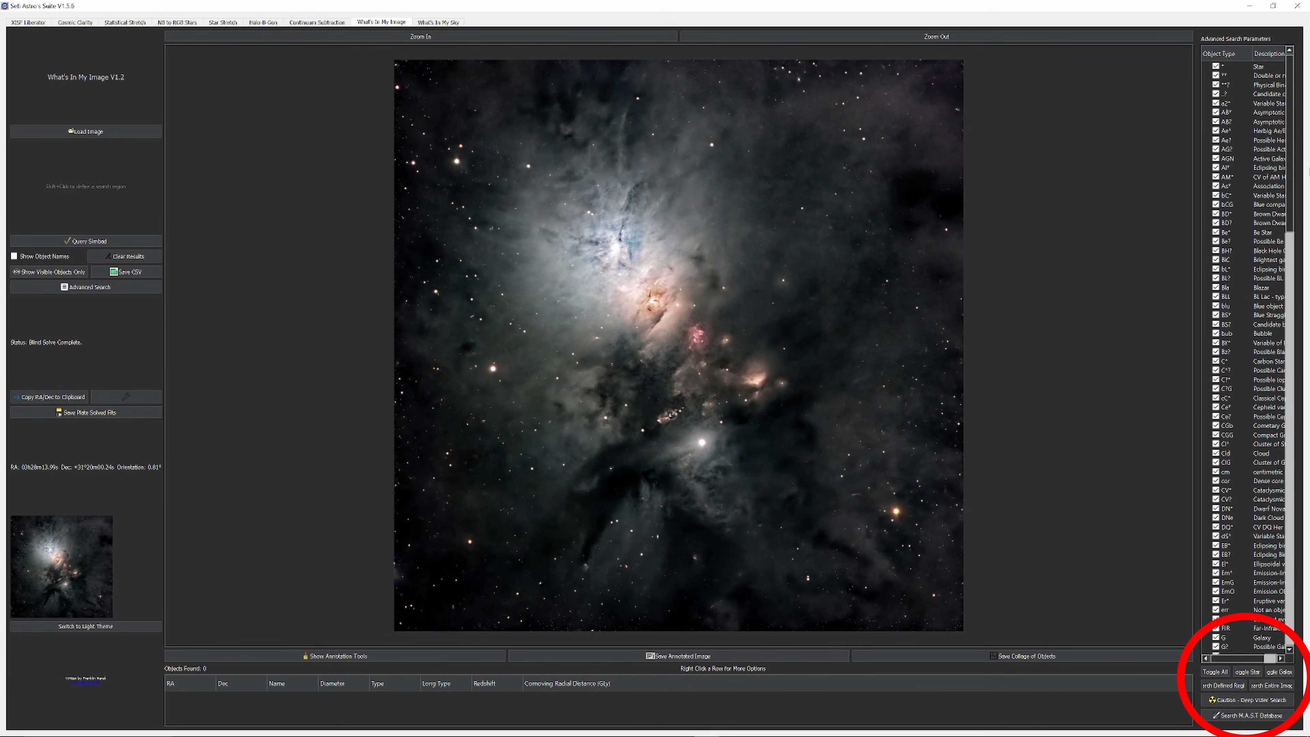
{"action": "left_click", "coordinate": [1216, 672]}
{"action": "left_click", "coordinate": [1267, 662]}
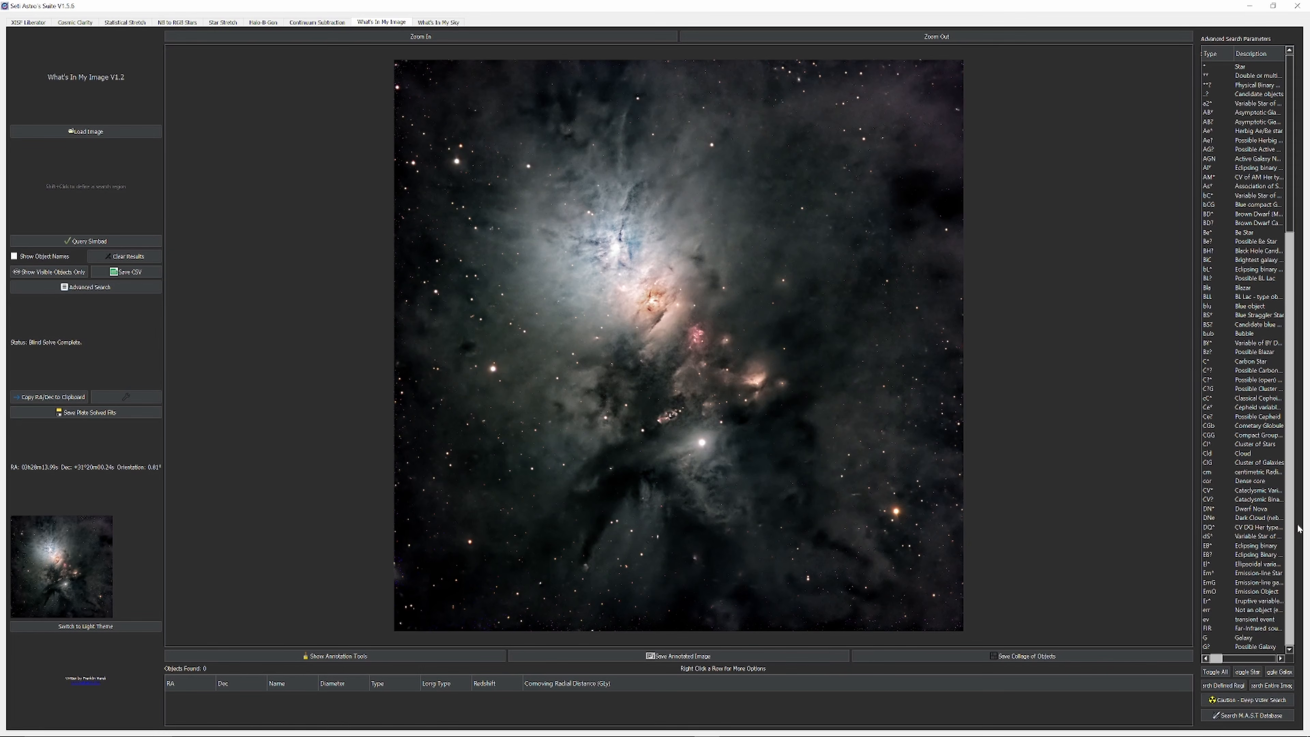
{"action": "left_click", "coordinate": [1248, 640]}
{"action": "left_click_drag", "start_coordinate": [1239, 660], "coordinate": [1205, 660]}
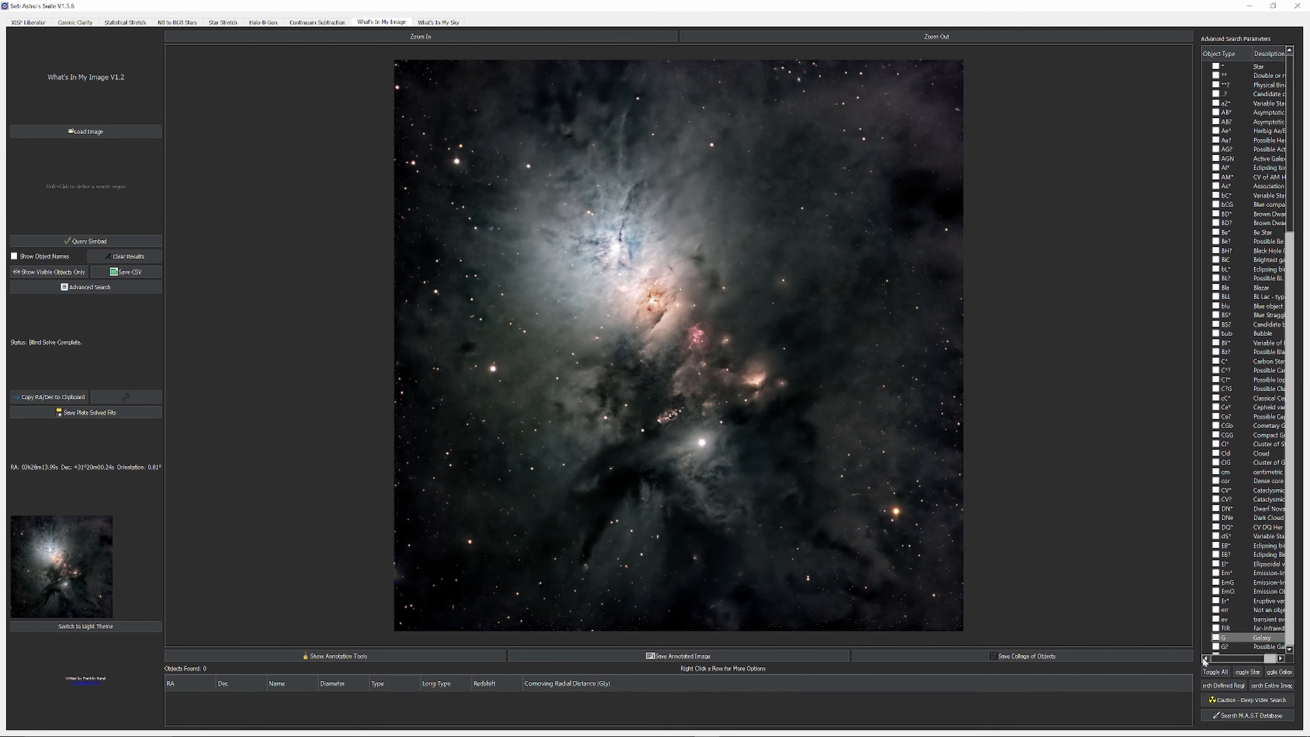
{"action": "left_click", "coordinate": [1216, 638]}
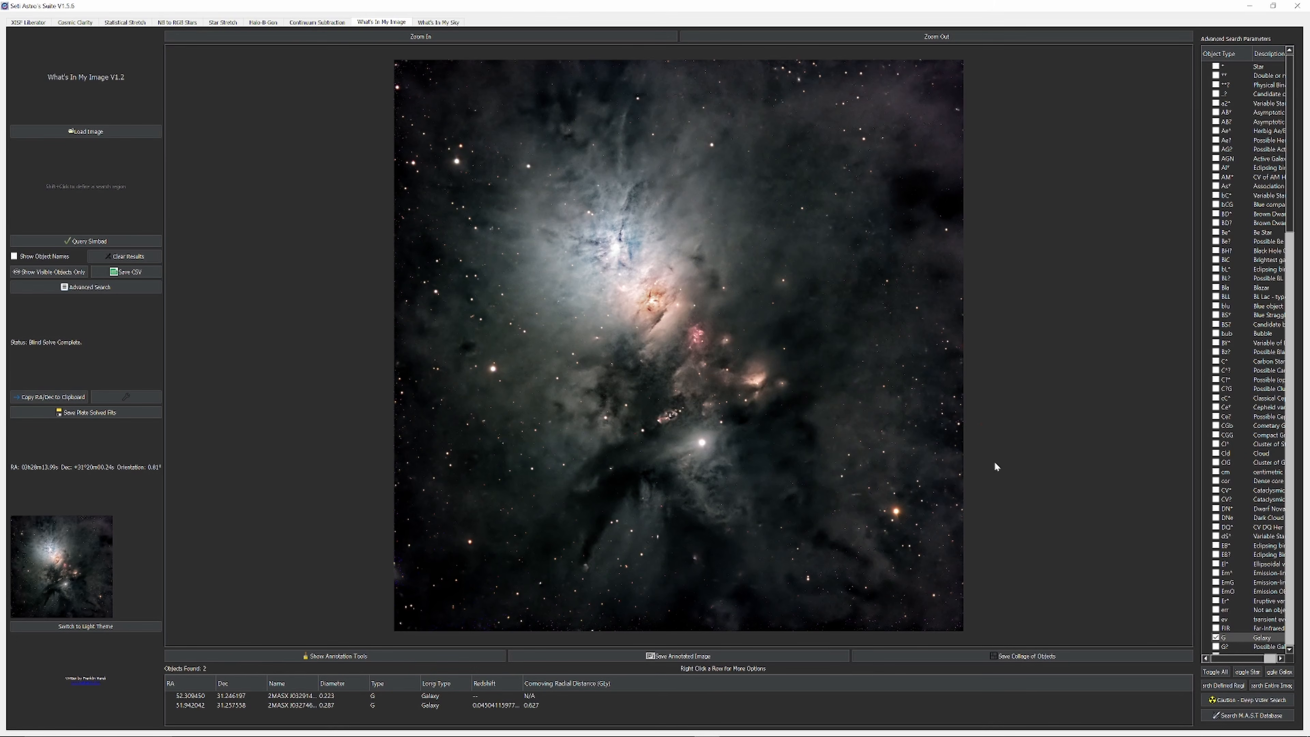
{"action": "left_click", "coordinate": [289, 696]}
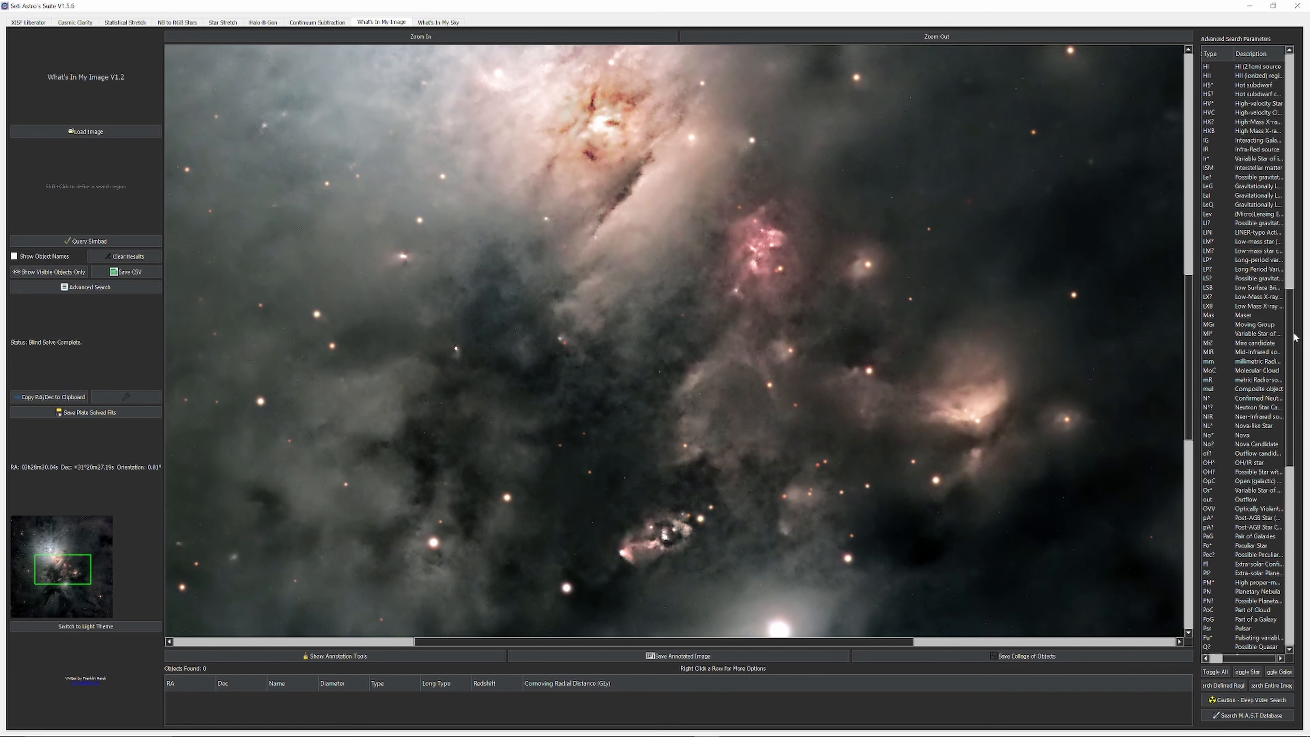
Enable the X-ray source and X-ray binary types (X, XB*, XB?) and search the entire image for them
{"action": "left_click", "coordinate": [1292, 459]}
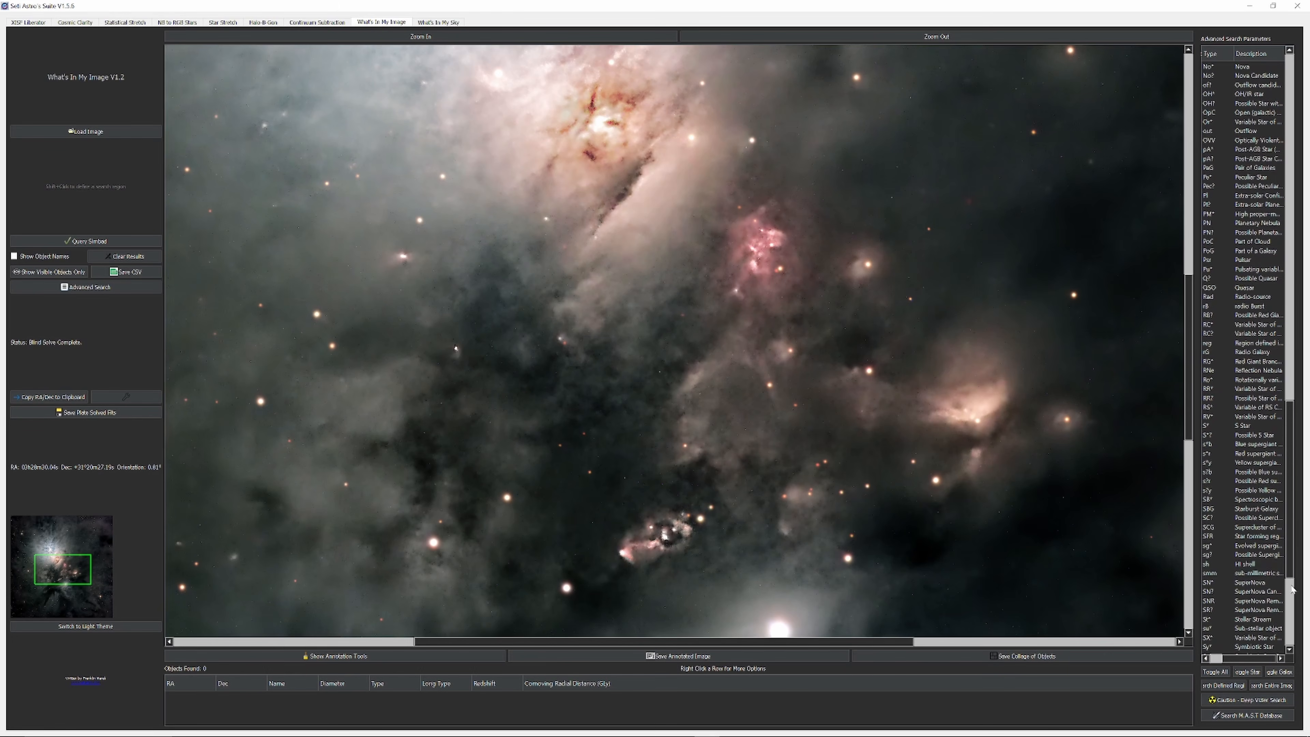
{"action": "left_click", "coordinate": [1242, 659]}
{"action": "left_click", "coordinate": [1223, 628]}
{"action": "left_click", "coordinate": [1220, 619]}
{"action": "left_click", "coordinate": [1218, 610]}
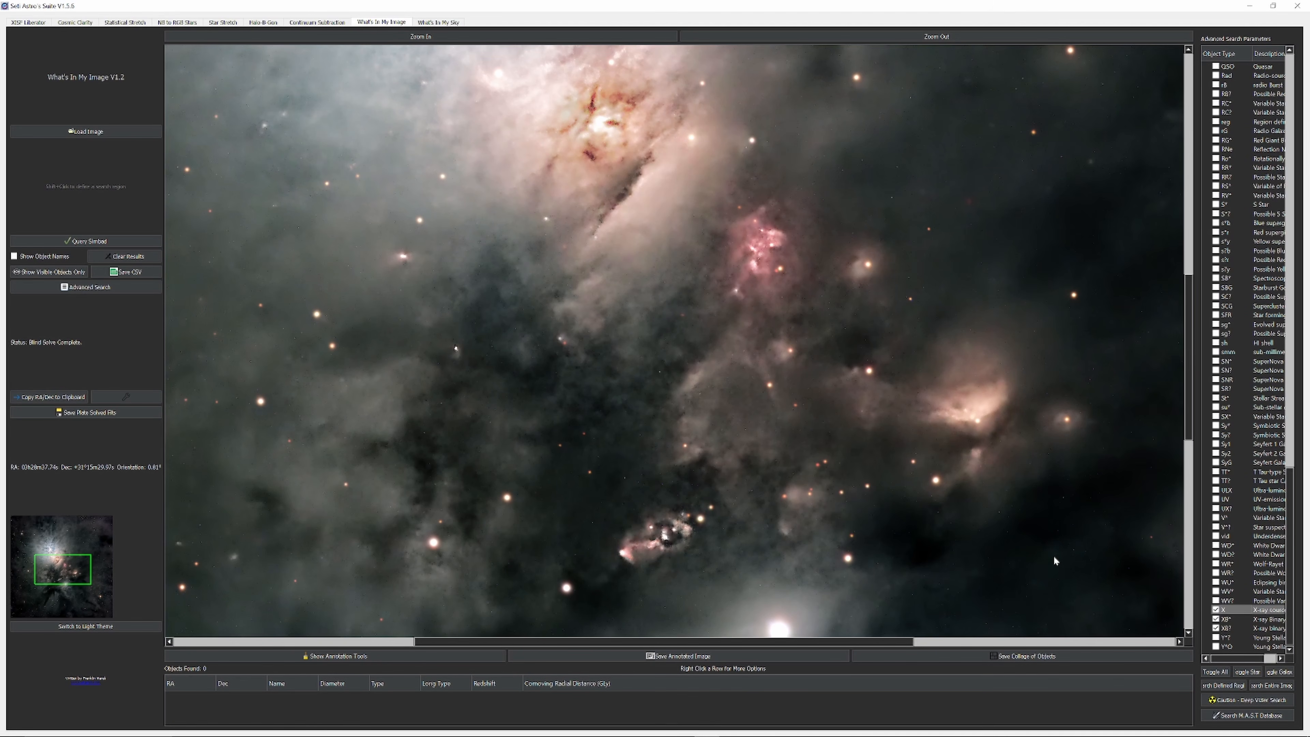
{"action": "left_click", "coordinate": [1278, 681]}
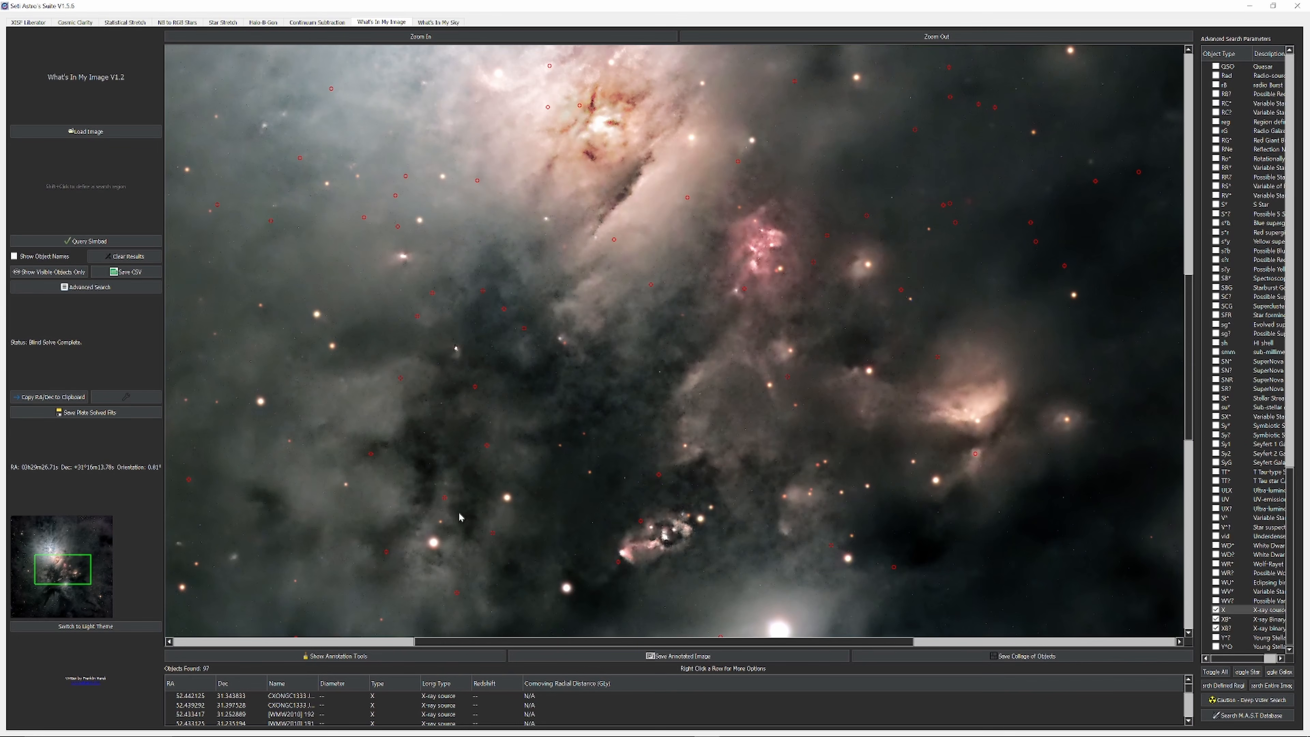
Examine how the X-ray source markers are distributed across the different regions of the nebula image
{"action": "left_click", "coordinate": [69, 576]}
{"action": "left_click_drag", "start_coordinate": [69, 576], "coordinate": [53, 577]}
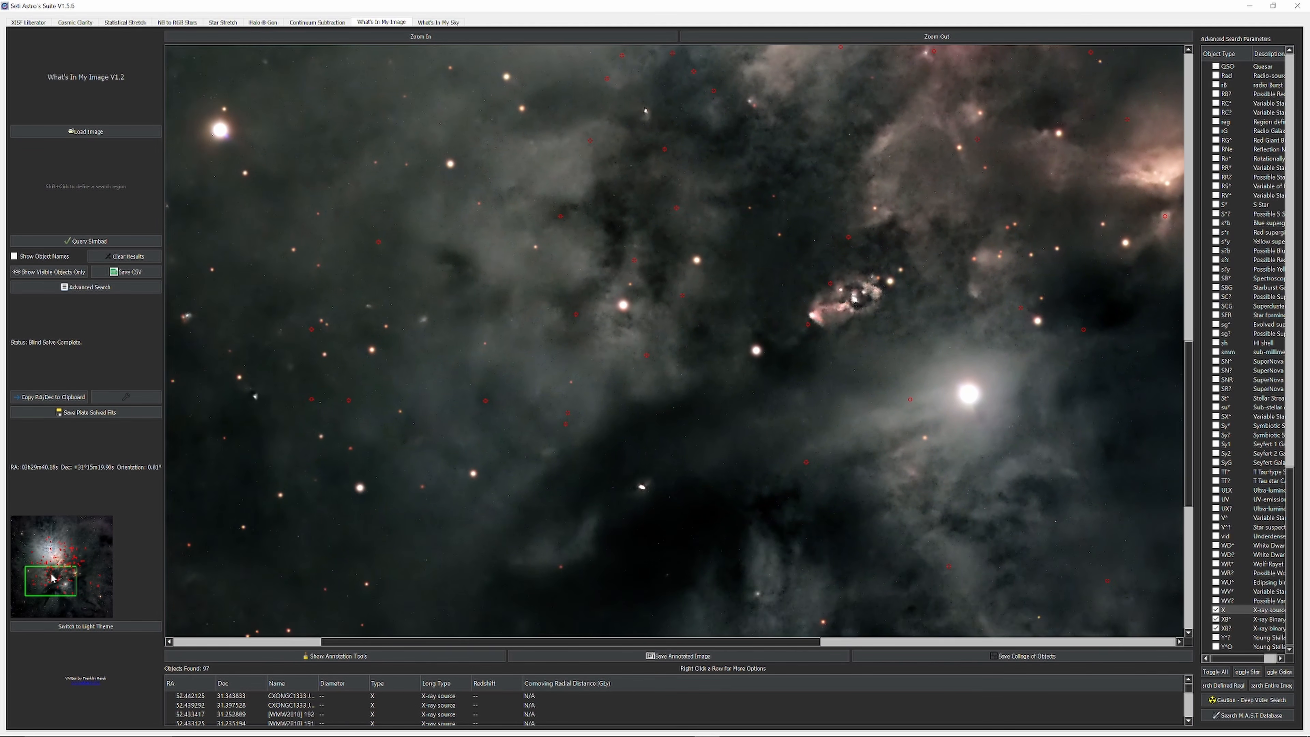
{"action": "left_click", "coordinate": [70, 549]}
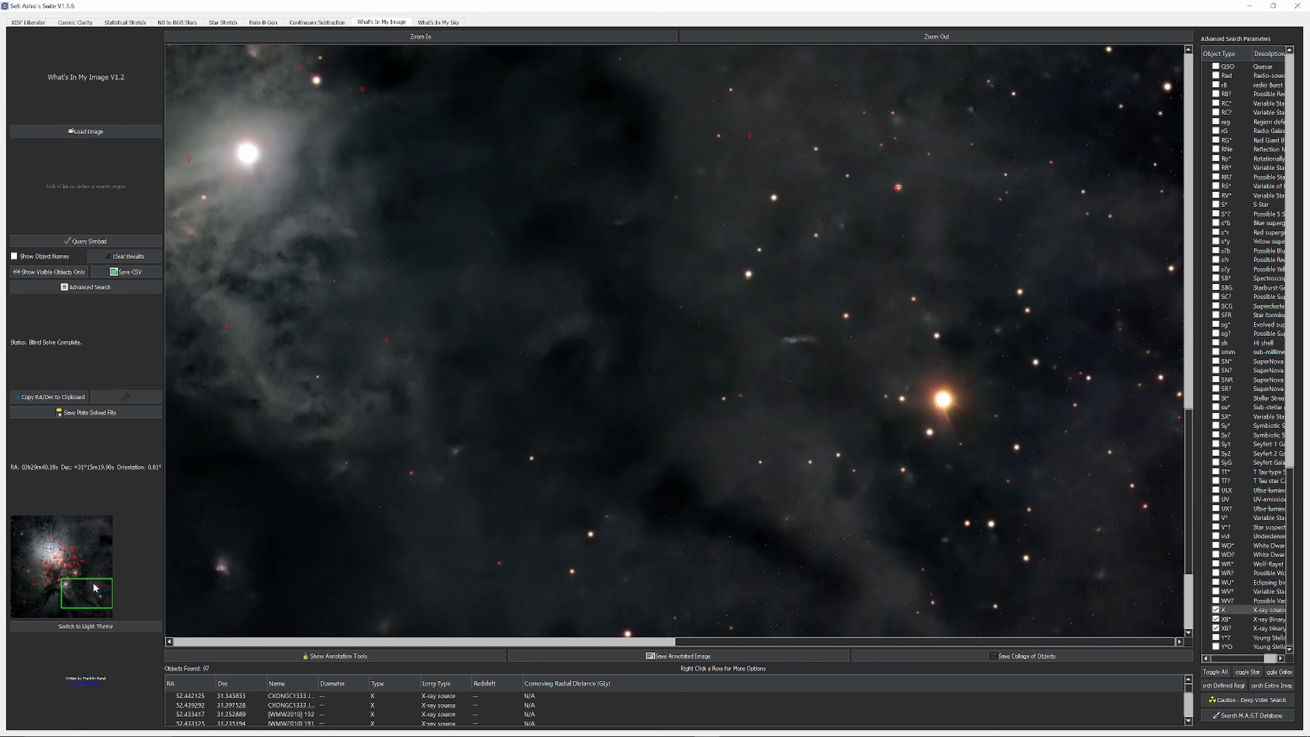
{"action": "left_click", "coordinate": [88, 591]}
{"action": "left_click", "coordinate": [18, 610]}
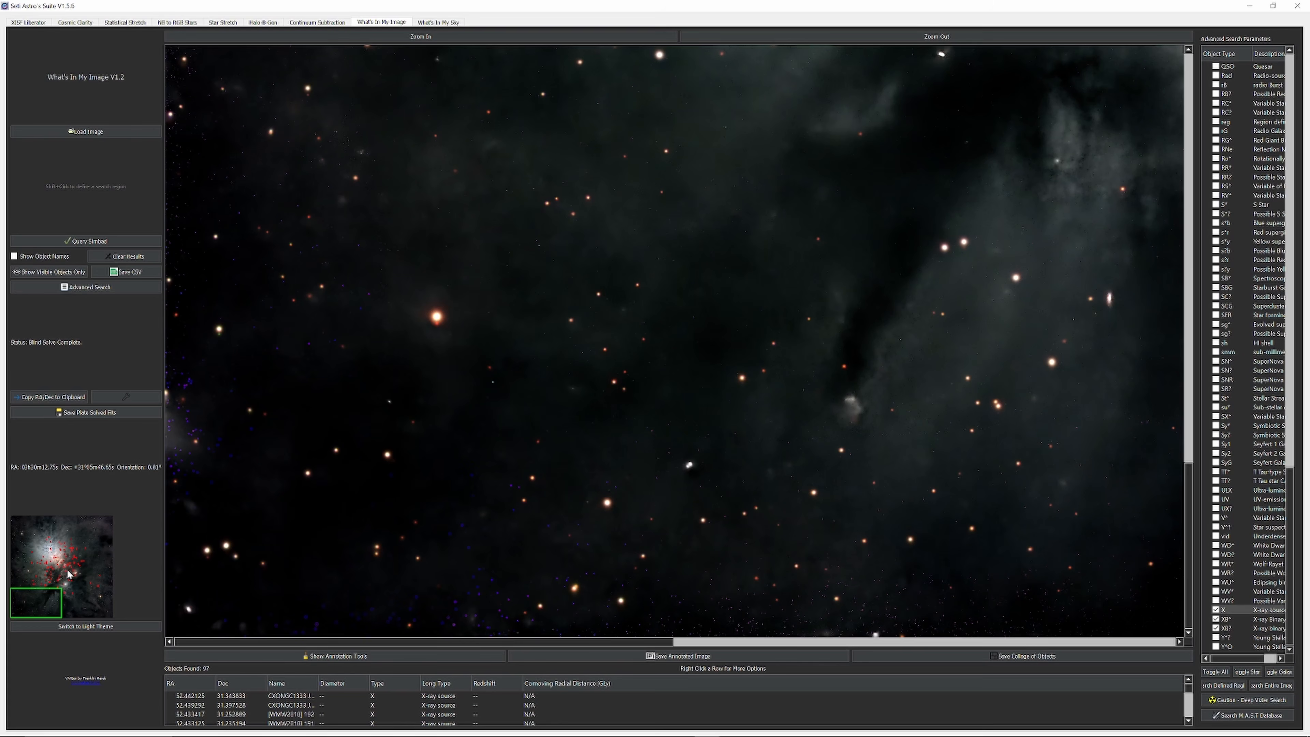
{"action": "left_click", "coordinate": [26, 551]}
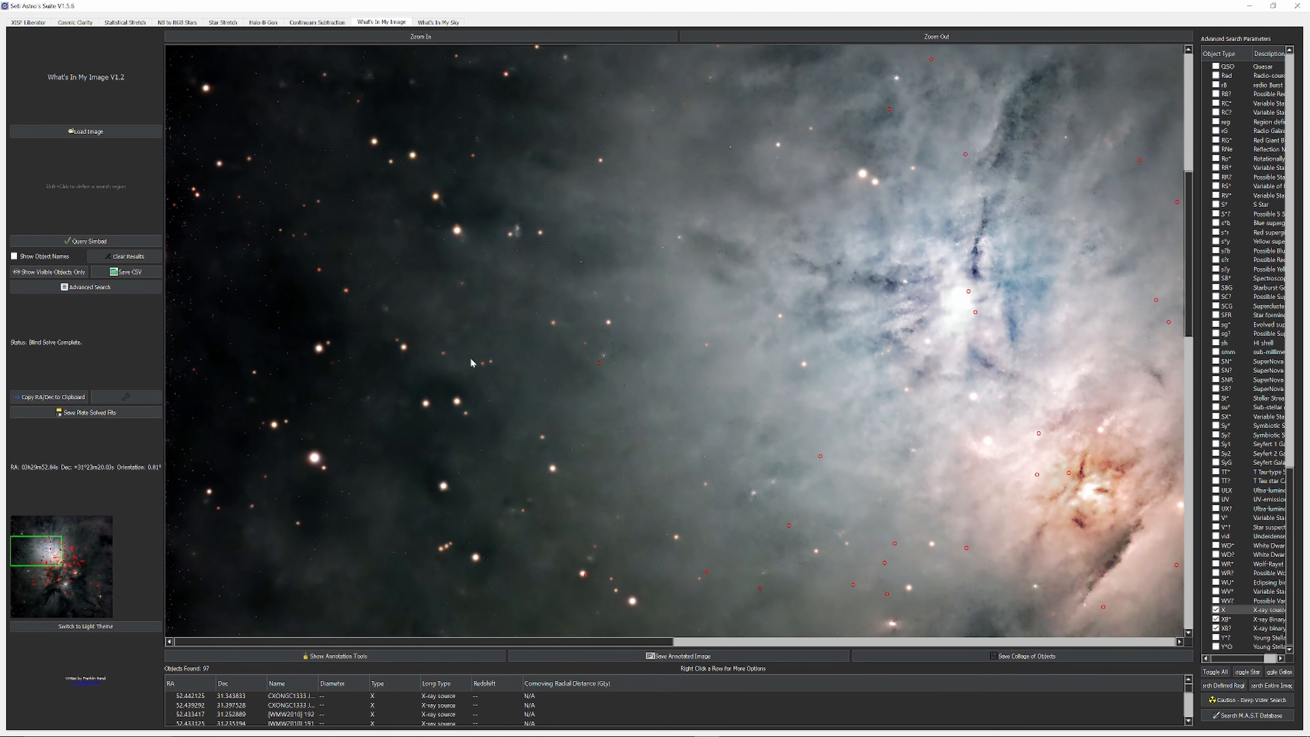
{"action": "left_click", "coordinate": [79, 546]}
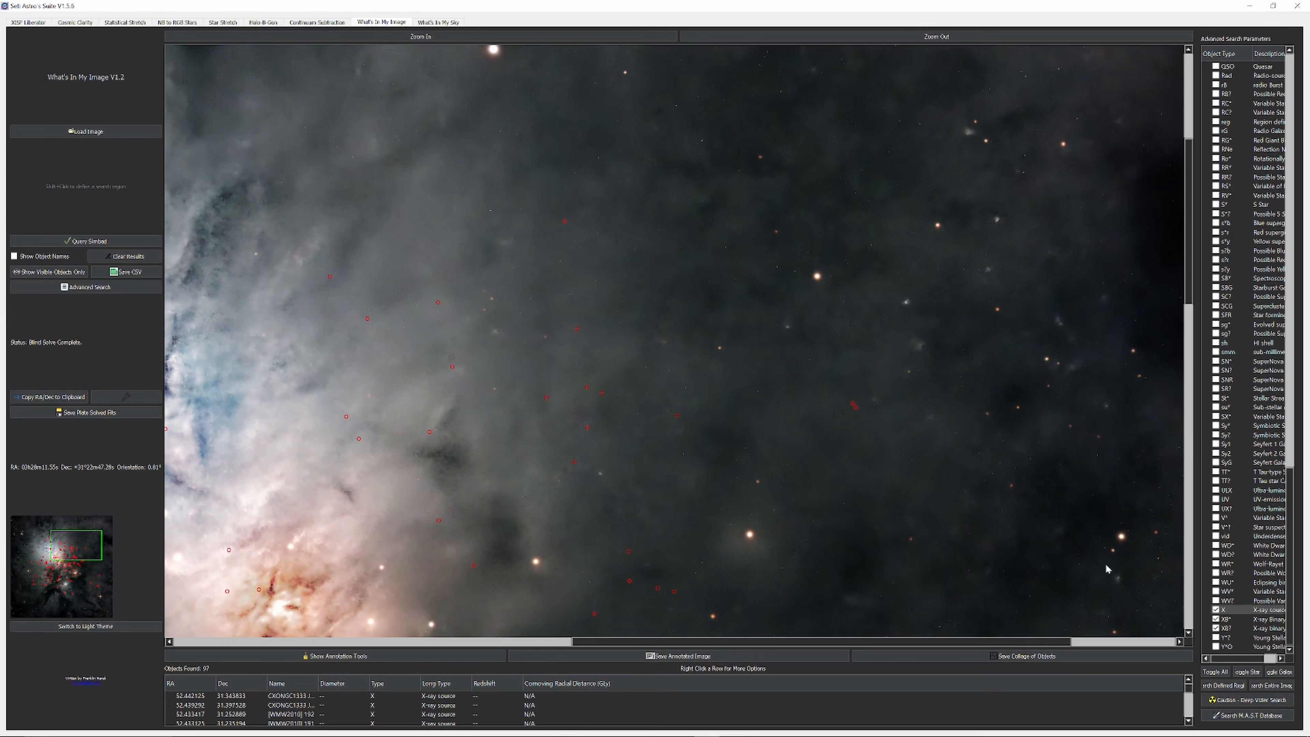
Replace the X-ray object types with Maser (Mas) and search the entire image
{"action": "left_click", "coordinate": [1216, 610]}
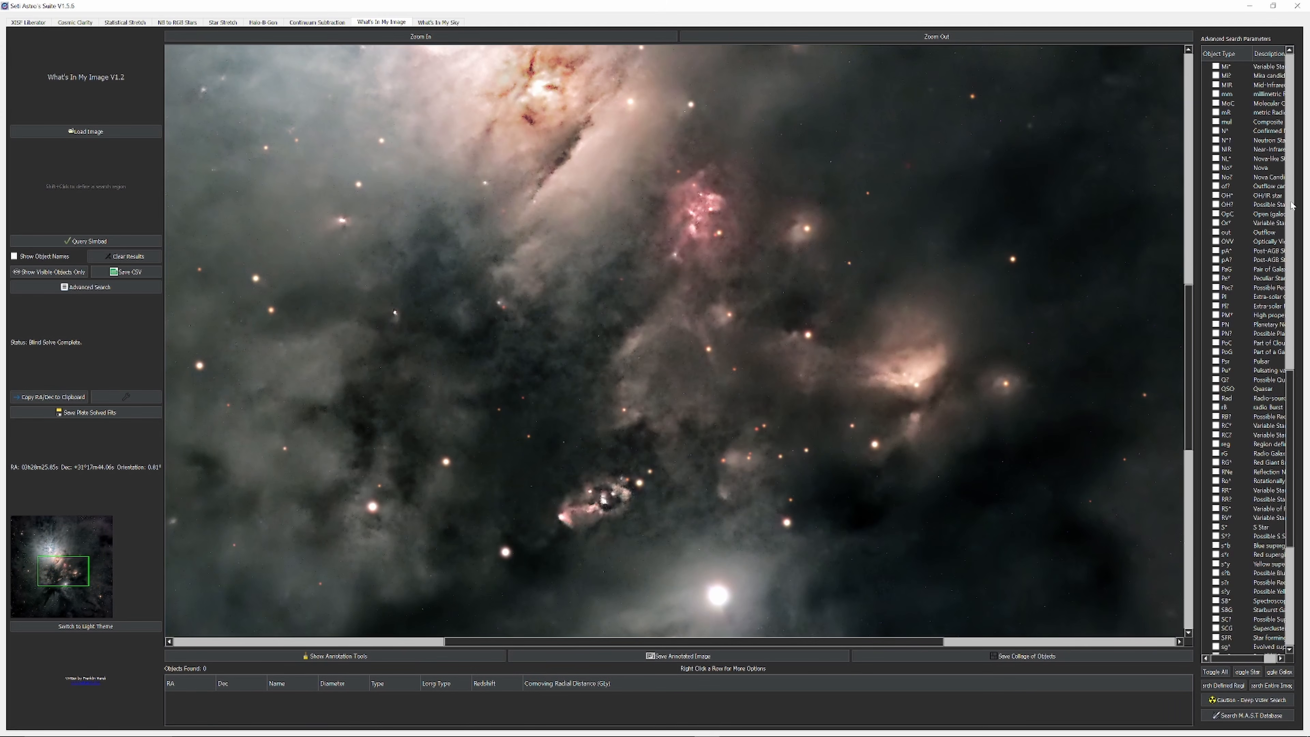
{"action": "scroll", "coordinate": [1294, 356], "scroll_direction": "up", "scroll_amount": 4}
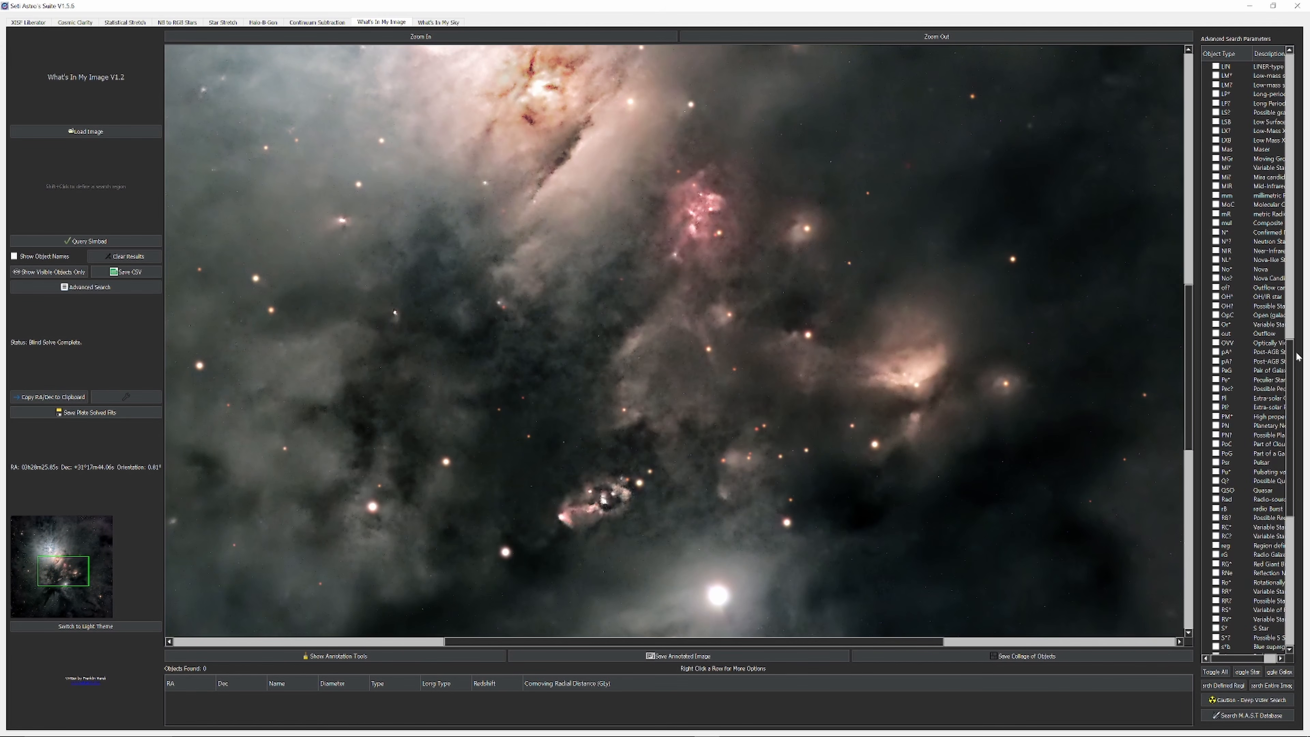
{"action": "scroll", "coordinate": [1294, 356], "scroll_direction": "up", "scroll_amount": 1}
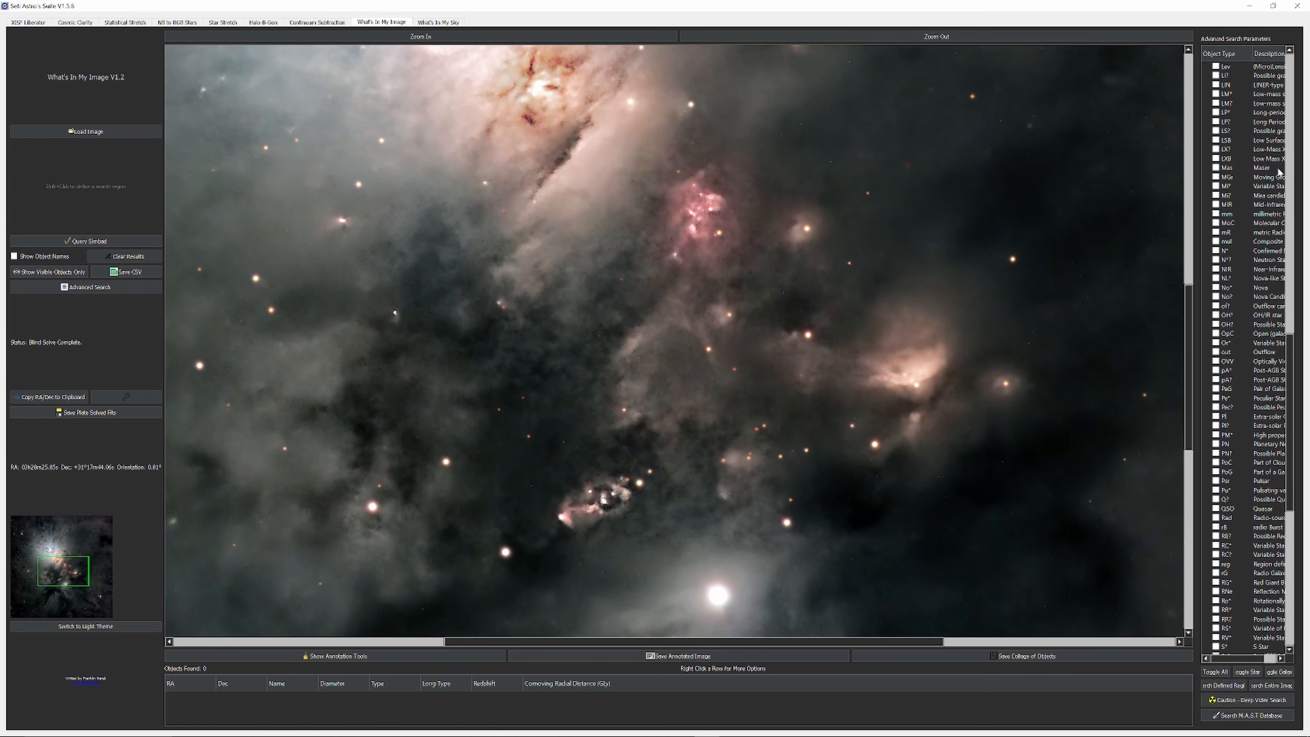
{"action": "left_click", "coordinate": [1218, 168]}
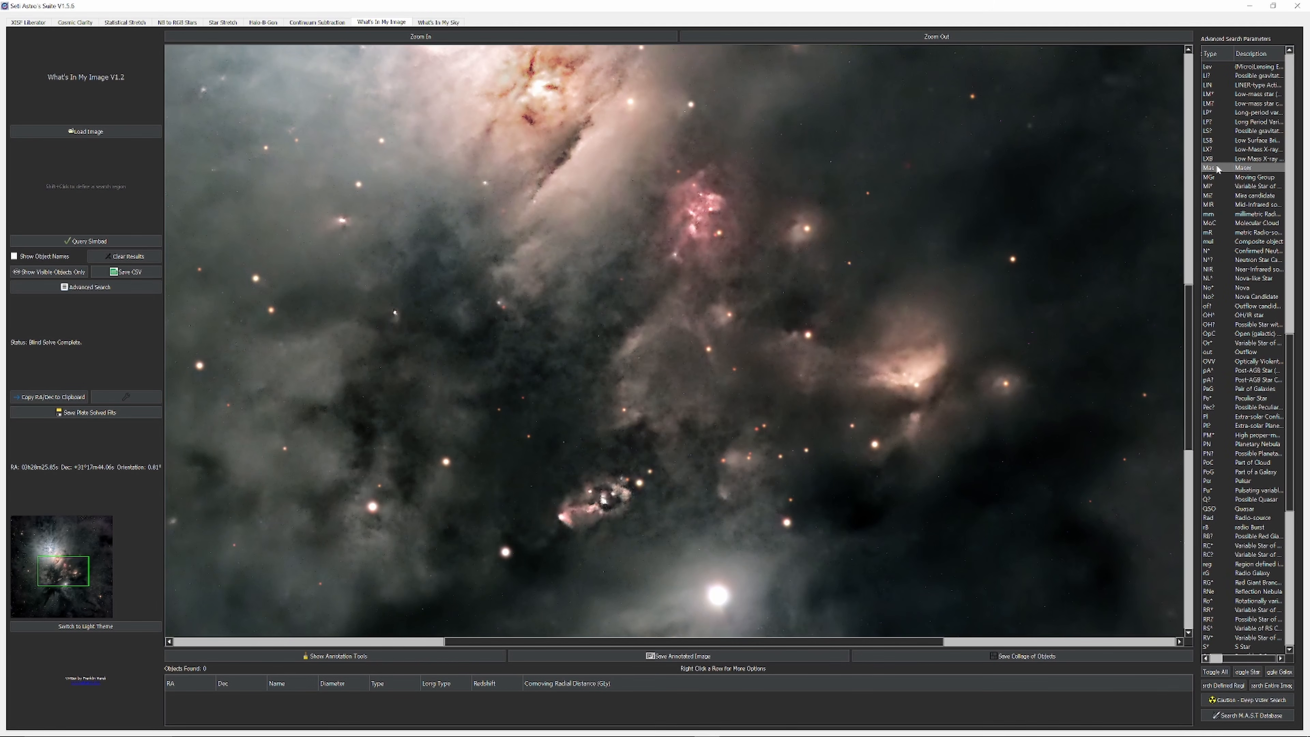
{"action": "left_click", "coordinate": [1218, 169]}
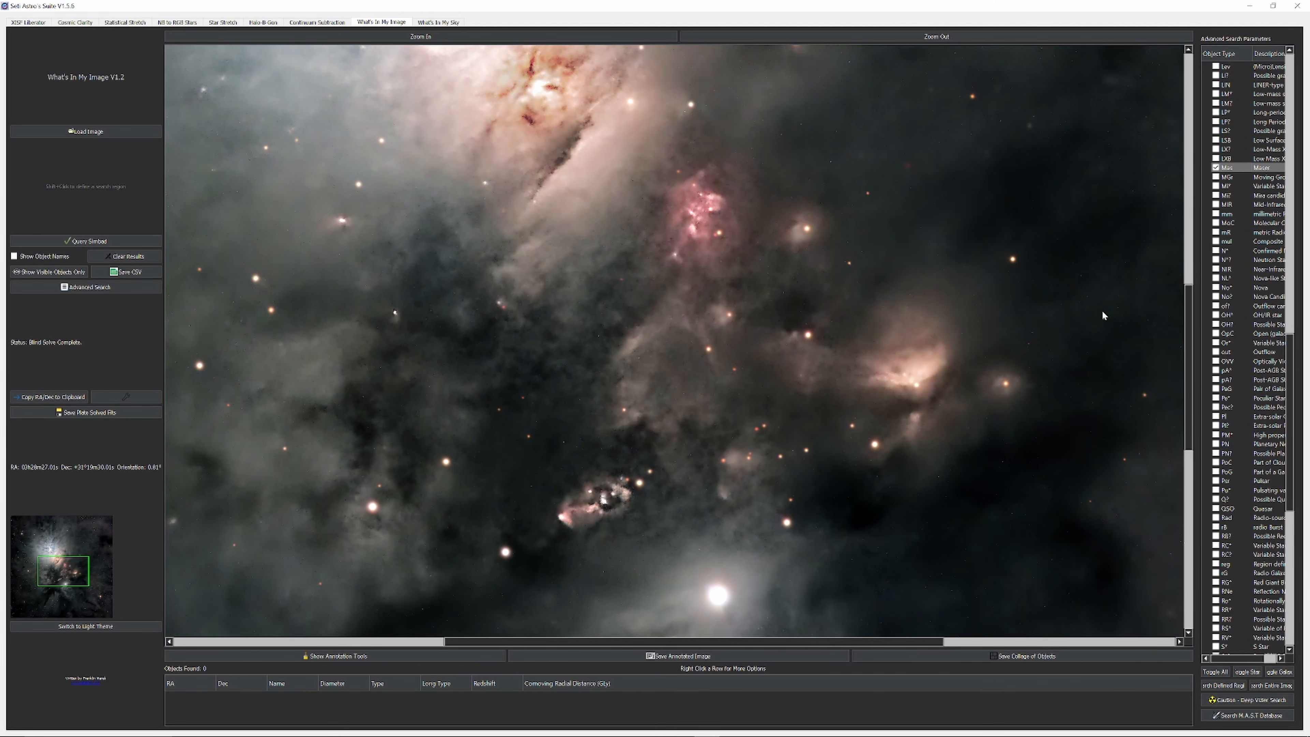
{"action": "left_click", "coordinate": [1274, 685]}
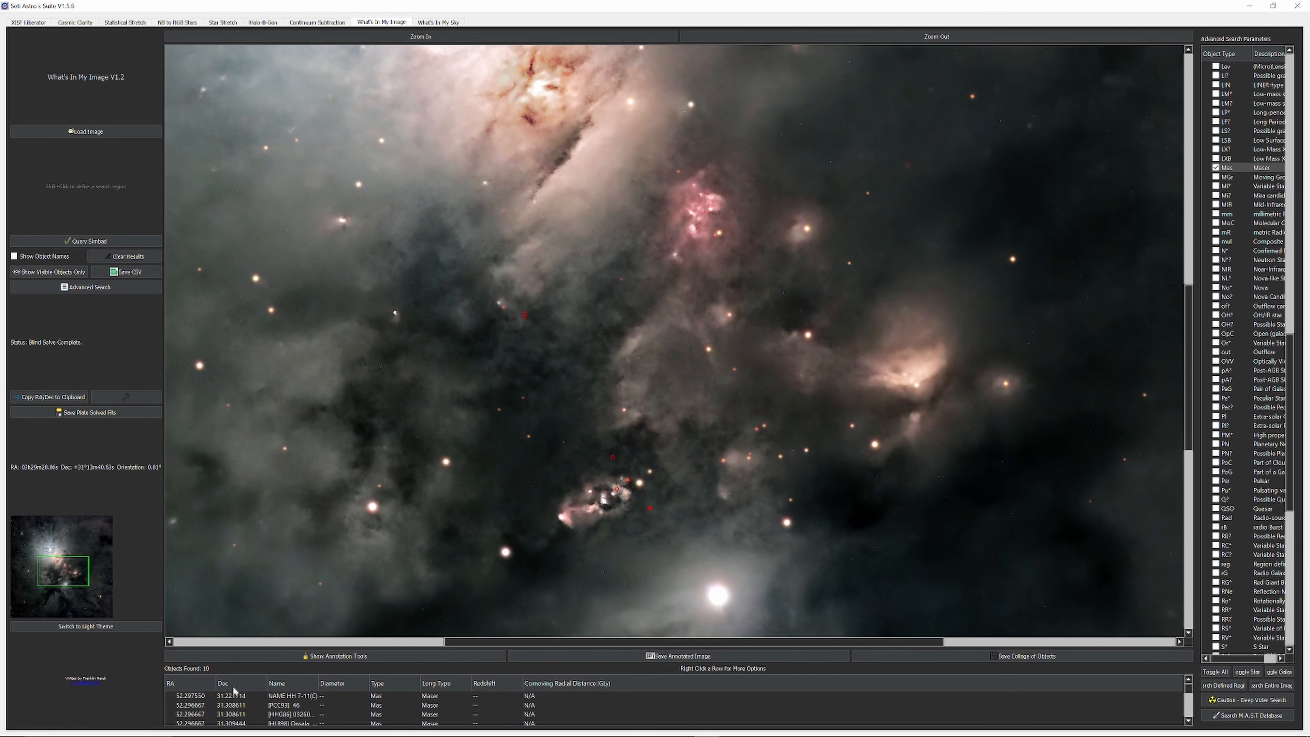
Inspect the maser markers on the image and use the row options of the [PCC93] 44 result
{"action": "left_click", "coordinate": [63, 582]}
{"action": "left_click_drag", "start_coordinate": [62, 578], "coordinate": [55, 572]}
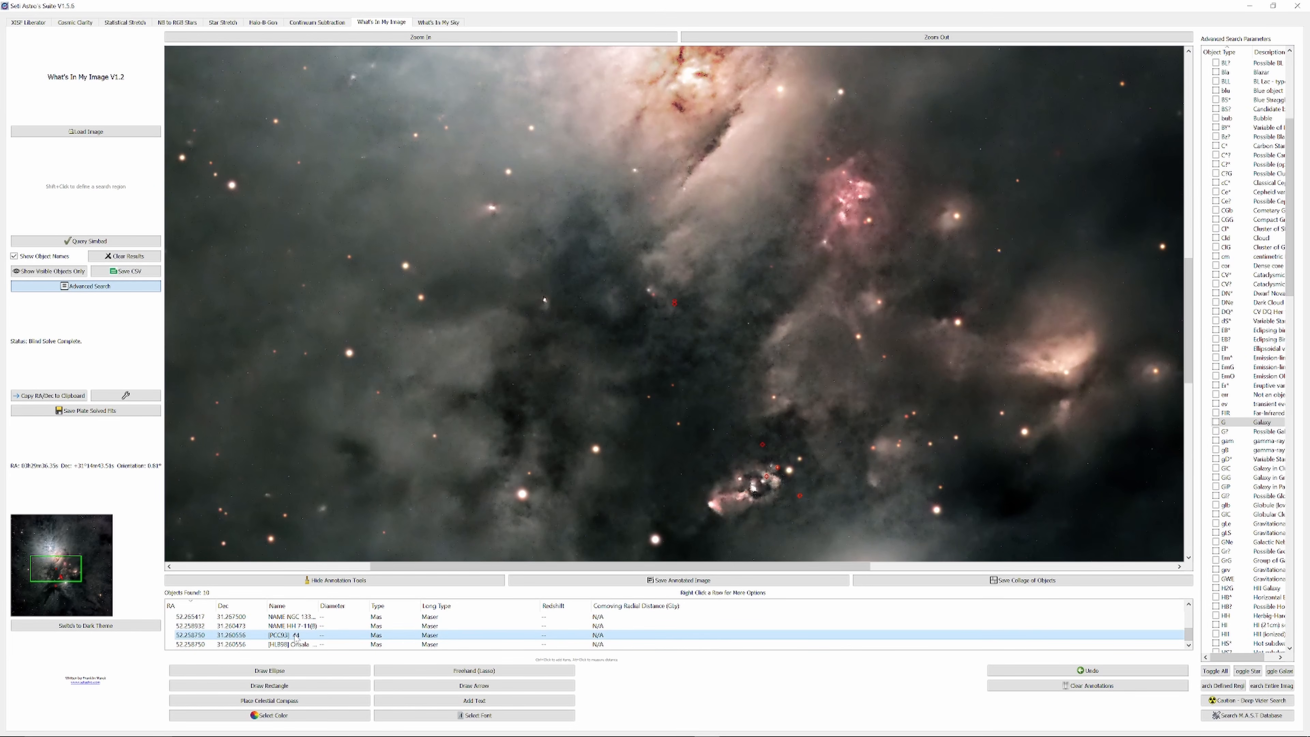
{"action": "right_click", "coordinate": [296, 636]}
{"action": "left_click", "coordinate": [310, 653]}
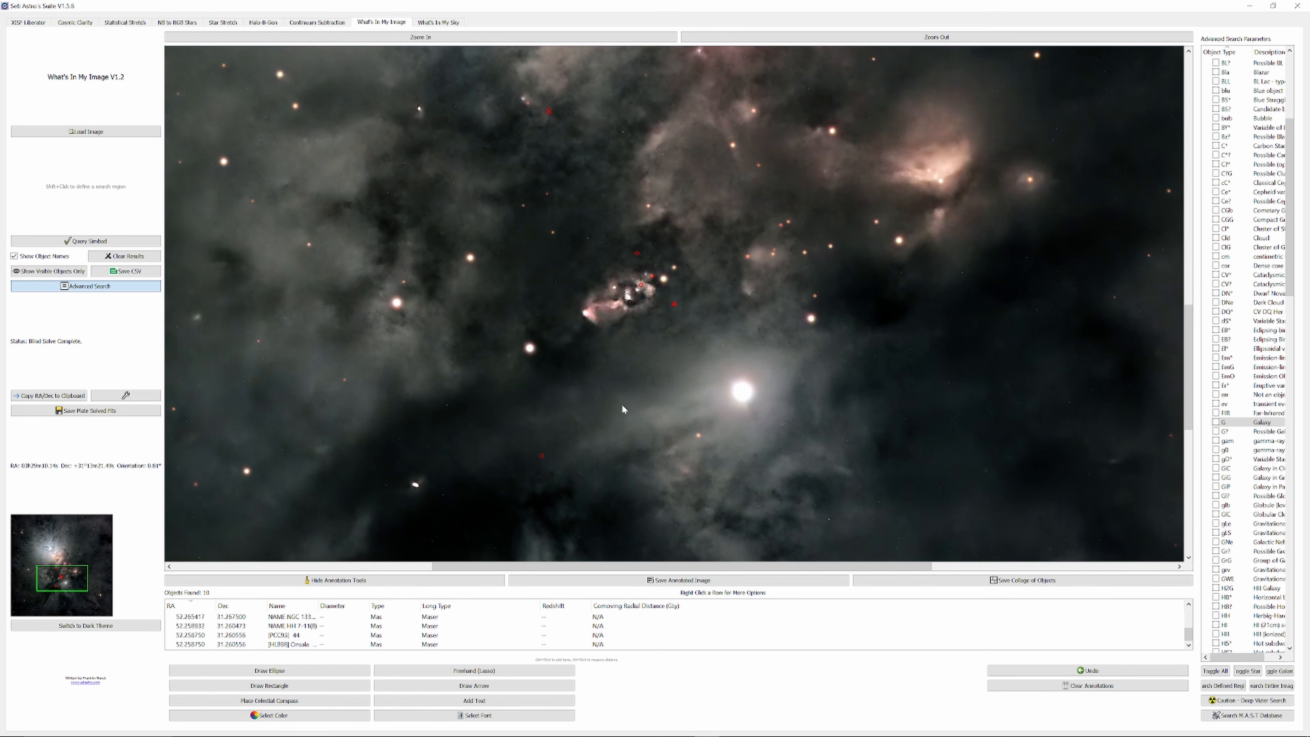
{"action": "left_click", "coordinate": [672, 305]}
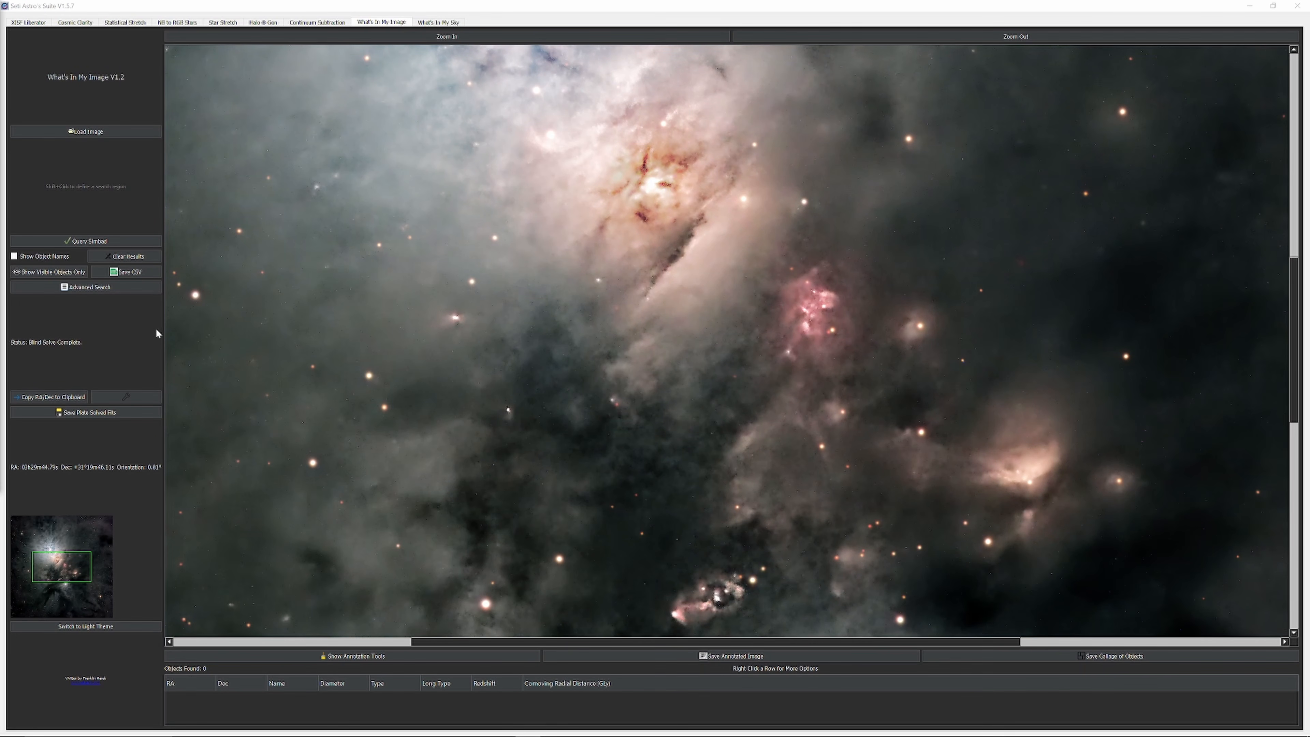
Reopen the advanced search parameters, clear all object types, and search the newly solved image for masers only
{"action": "left_click", "coordinate": [86, 287]}
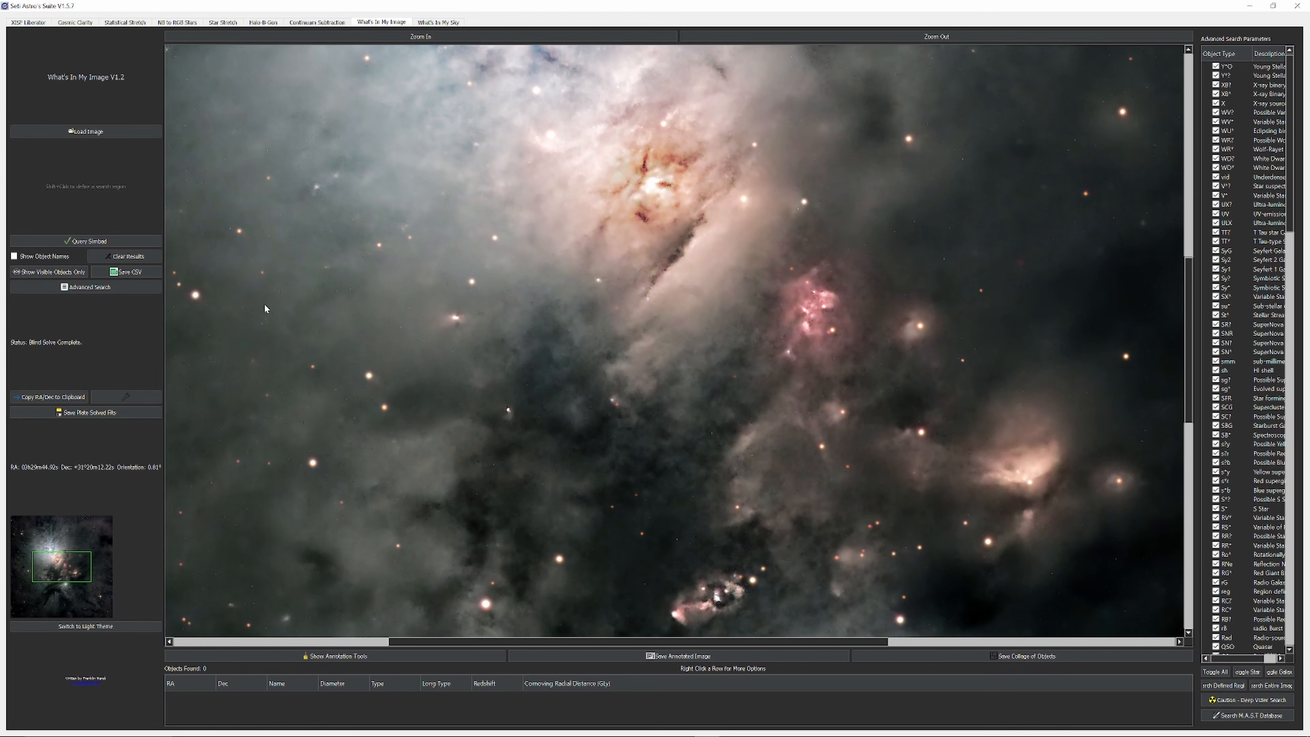
{"action": "left_click", "coordinate": [1231, 54]}
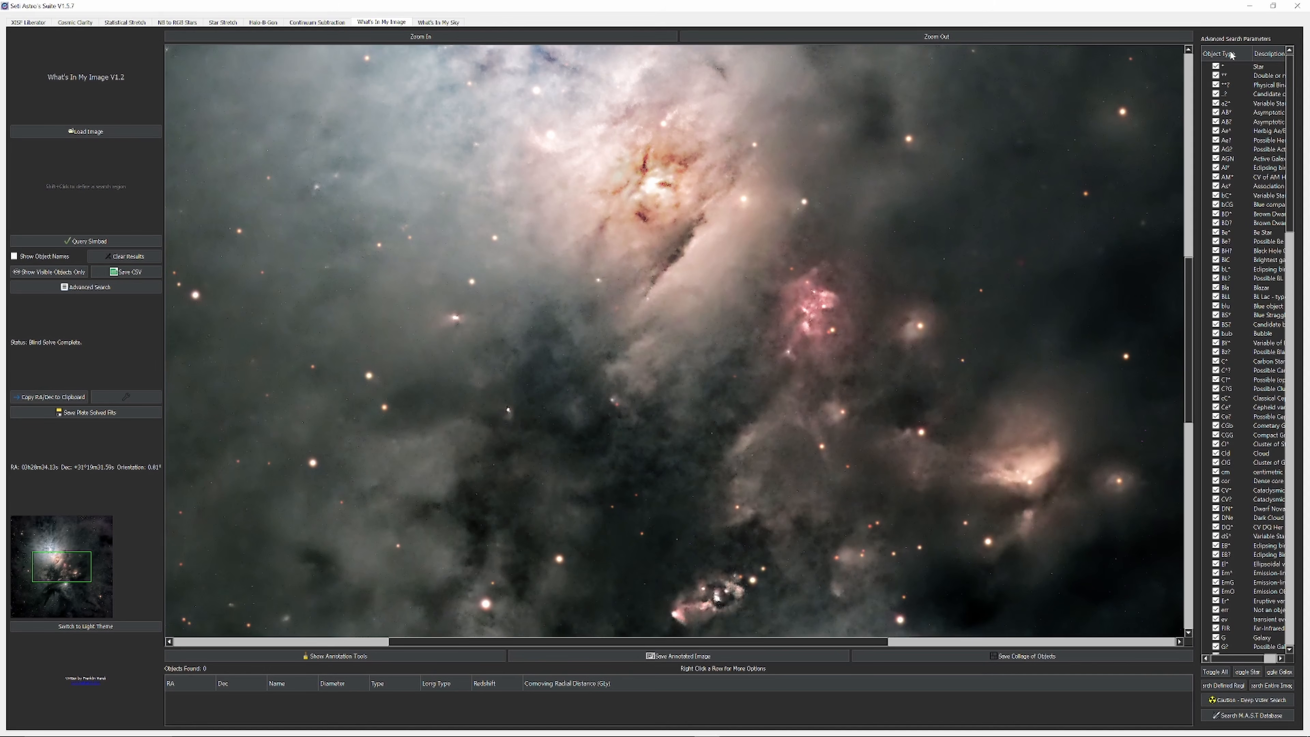
{"action": "left_click", "coordinate": [1216, 671]}
{"action": "left_click_drag", "start_coordinate": [1289, 223], "coordinate": [1308, 454]}
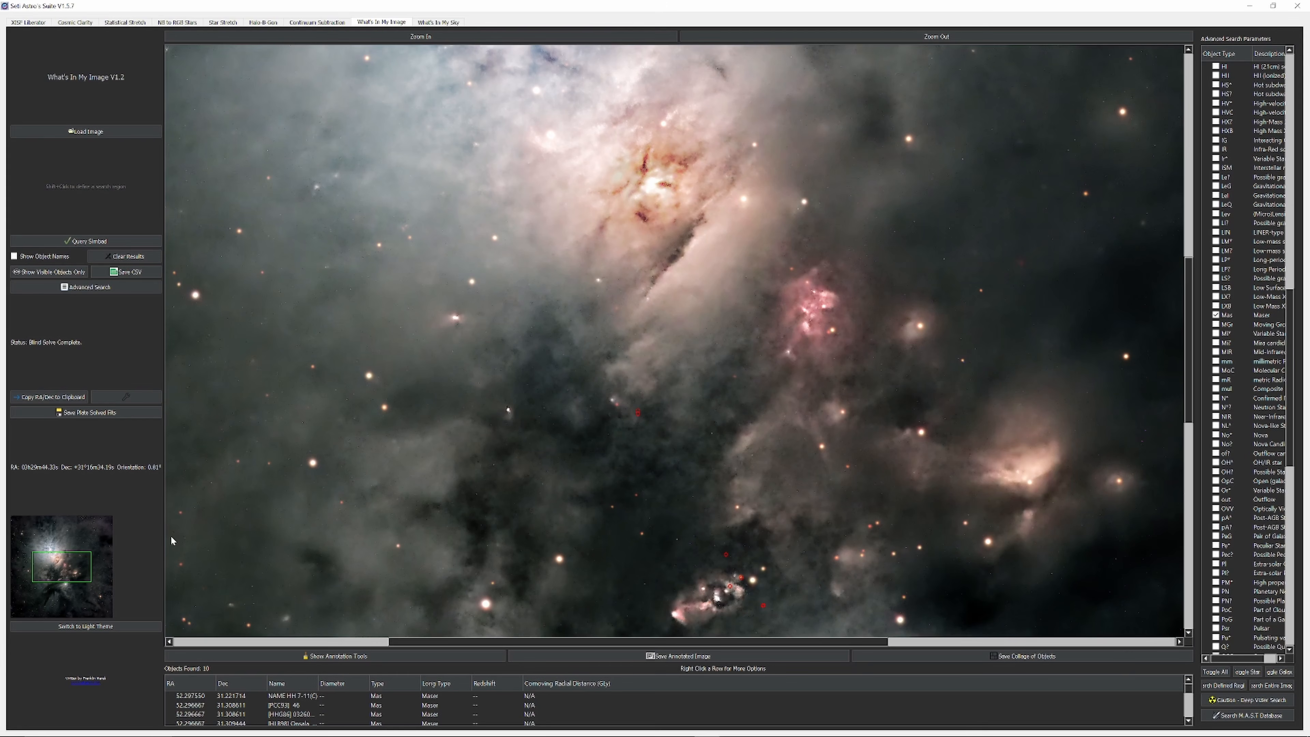
Display the object names beside the maser markers in the NGC 1333 area of the nebula image
{"action": "left_click", "coordinate": [66, 581]}
{"action": "left_click_drag", "start_coordinate": [591, 495], "coordinate": [656, 380]}
{"action": "left_click", "coordinate": [14, 256]}
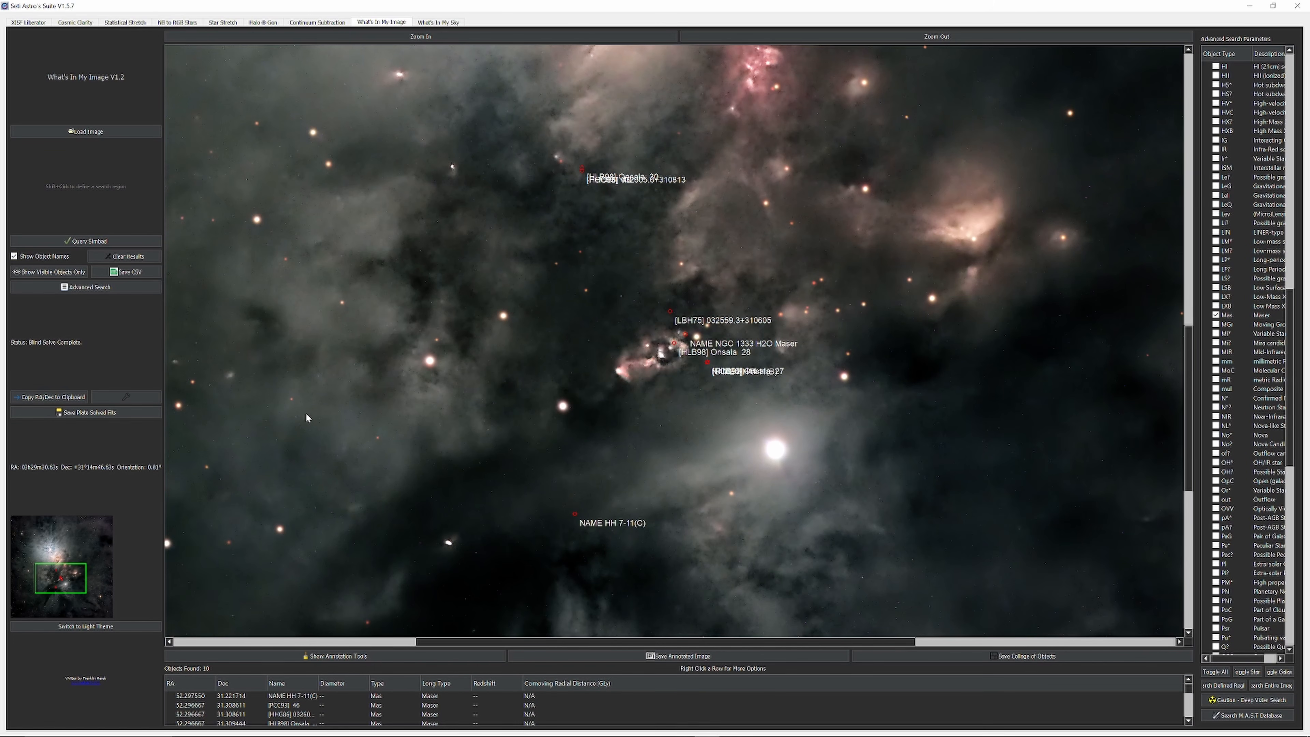
{"action": "scroll", "coordinate": [462, 352], "scroll_direction": "up", "scroll_amount": 1}
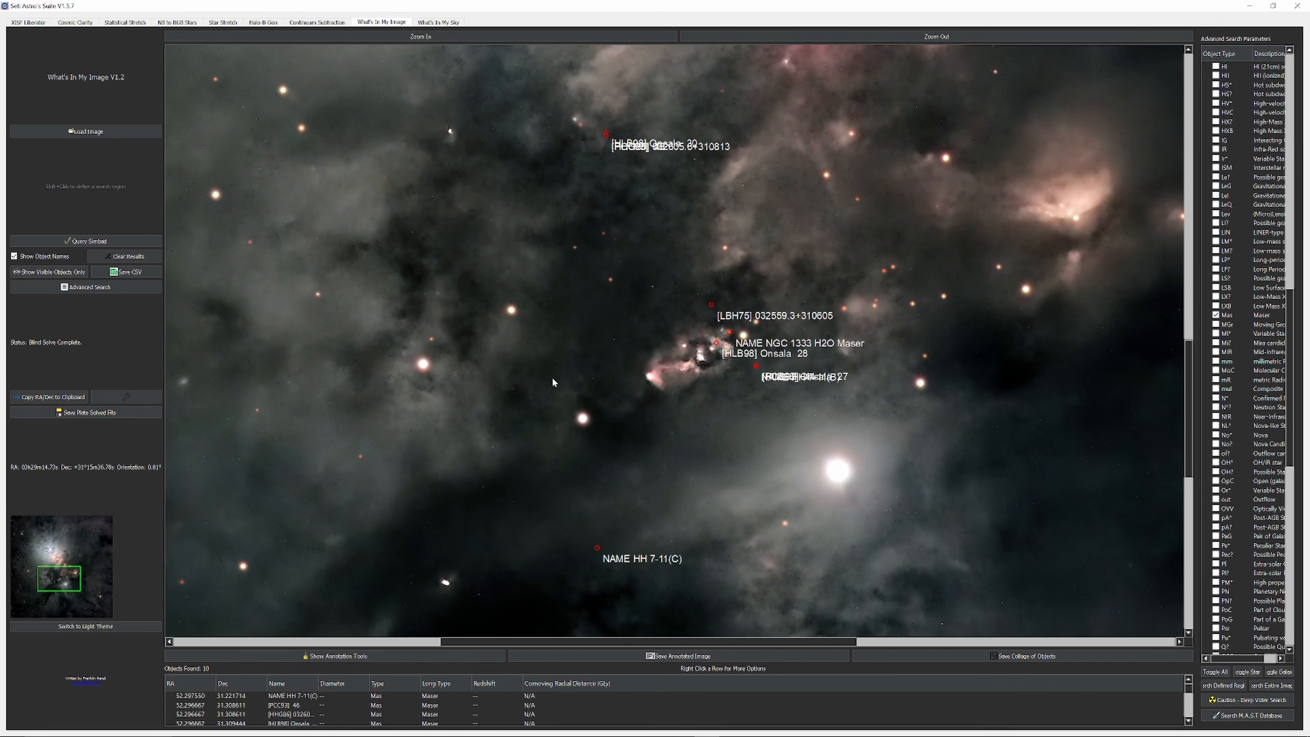
Open the SIMBAD entry for the maser NAME HH 7-11(B) and examine its sky preview
{"action": "left_click", "coordinate": [755, 366]}
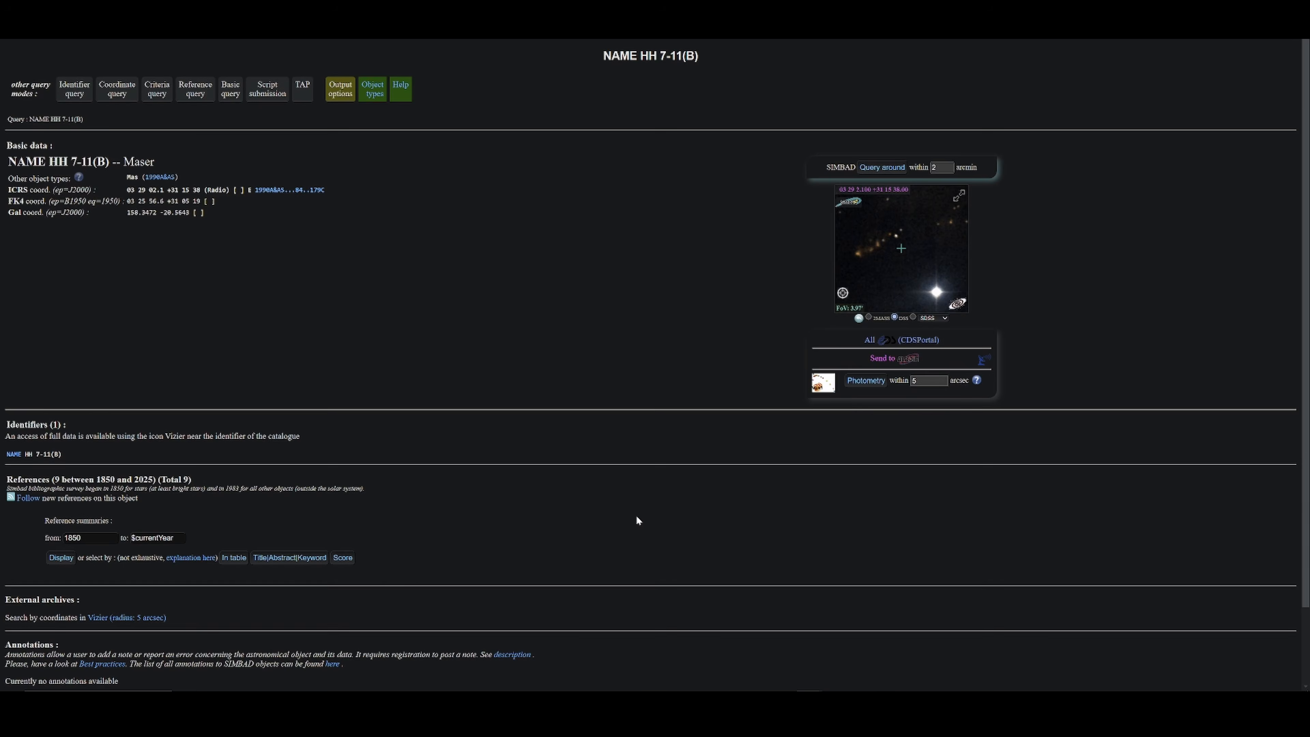
{"action": "left_click", "coordinate": [959, 238]}
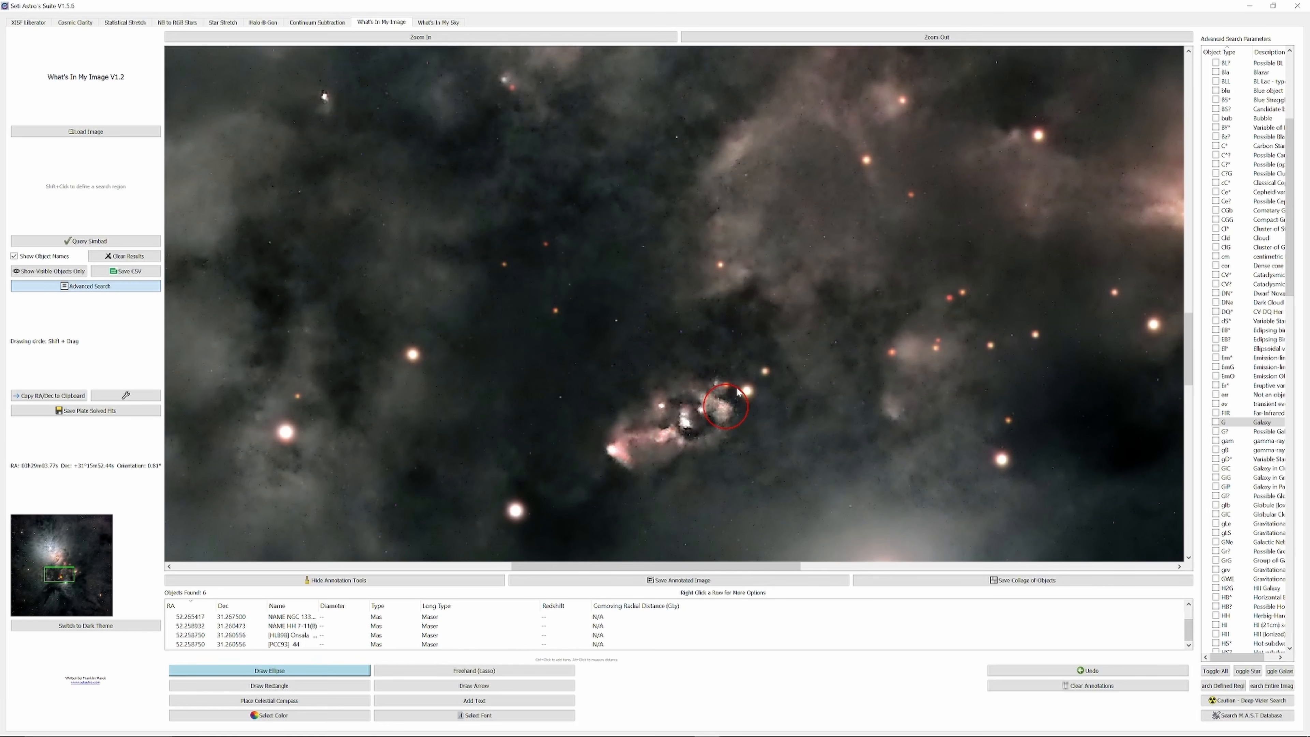
Draw a circular search region about 0.99 arcmin in radius around the maser area beside the bright pink knot
{"action": "left_click_drag", "start_coordinate": [739, 393], "coordinate": [654, 319]}
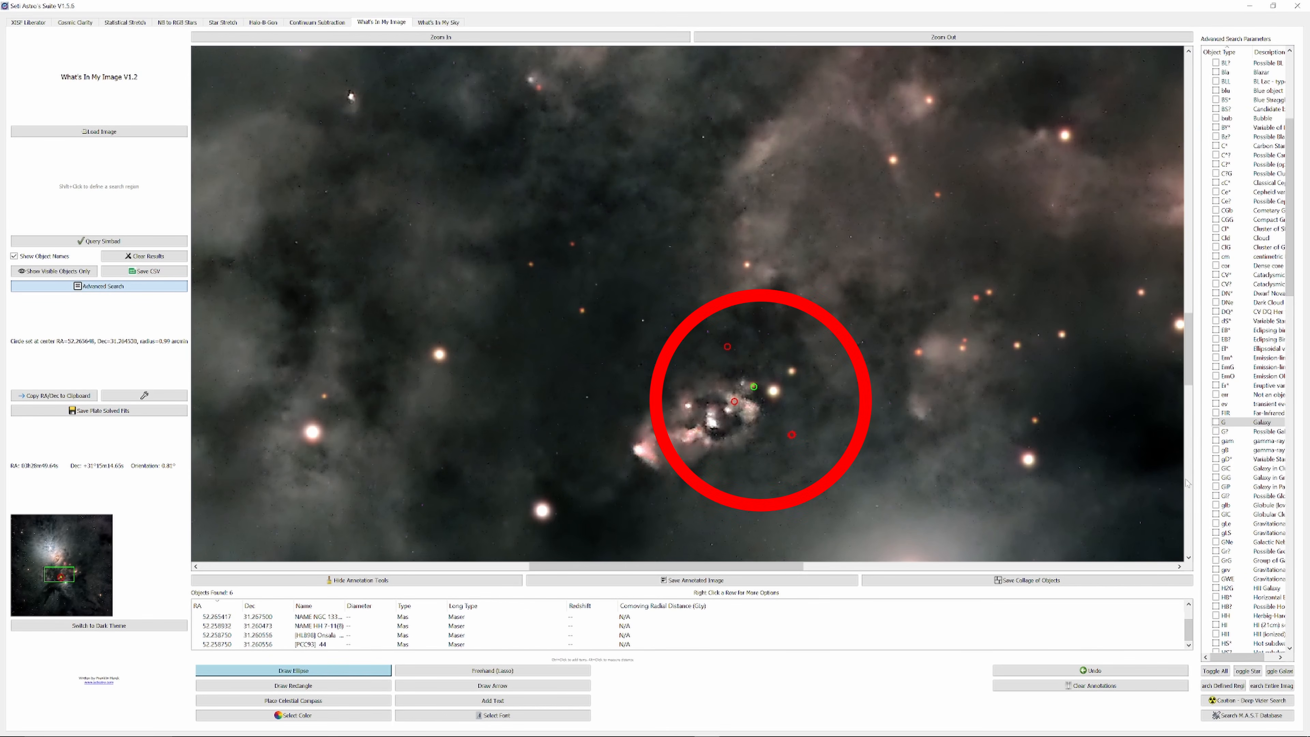
{"action": "scroll", "coordinate": [1292, 289], "scroll_direction": "down", "scroll_amount": 1}
{"action": "left_click_drag", "start_coordinate": [1293, 288], "coordinate": [1308, 557]}
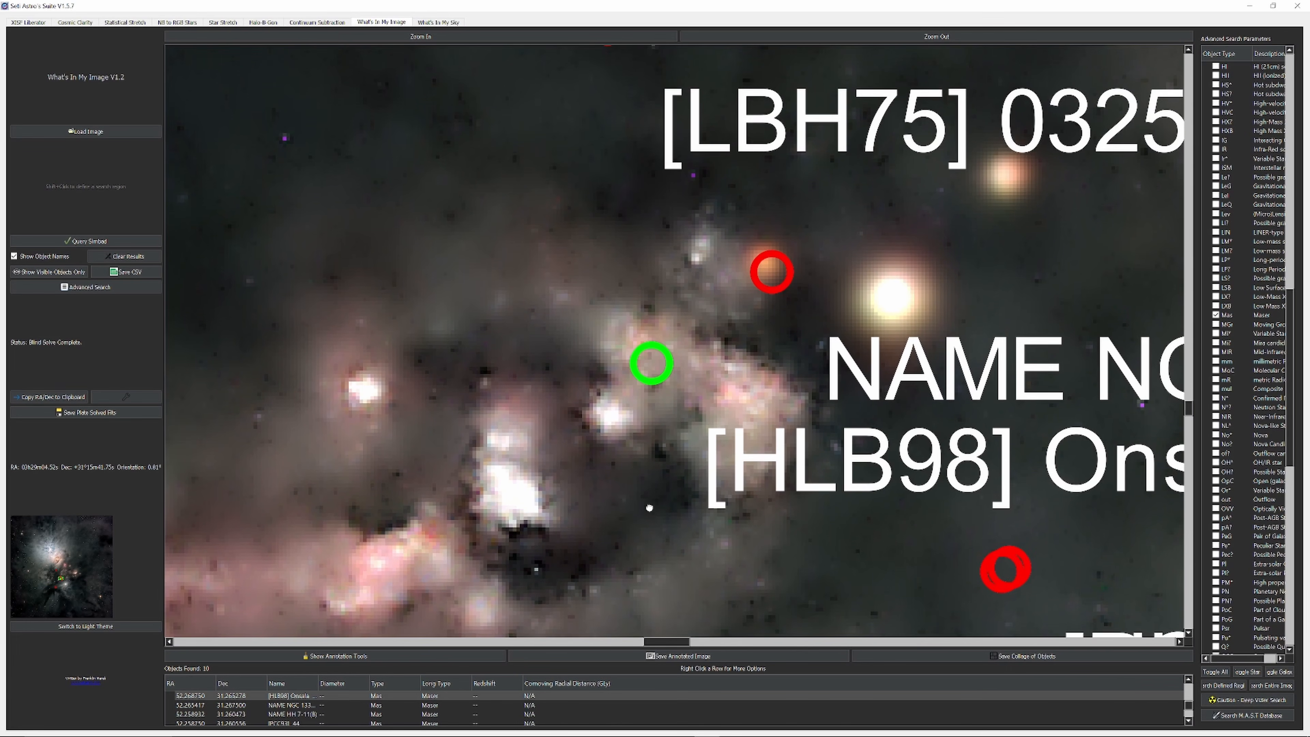
Open the SIMBAD entry for the maser [HLB98] Onsala 28 and enlarge its sky preview to full screen
{"action": "scroll", "coordinate": [649, 508], "scroll_direction": "down", "scroll_amount": 2}
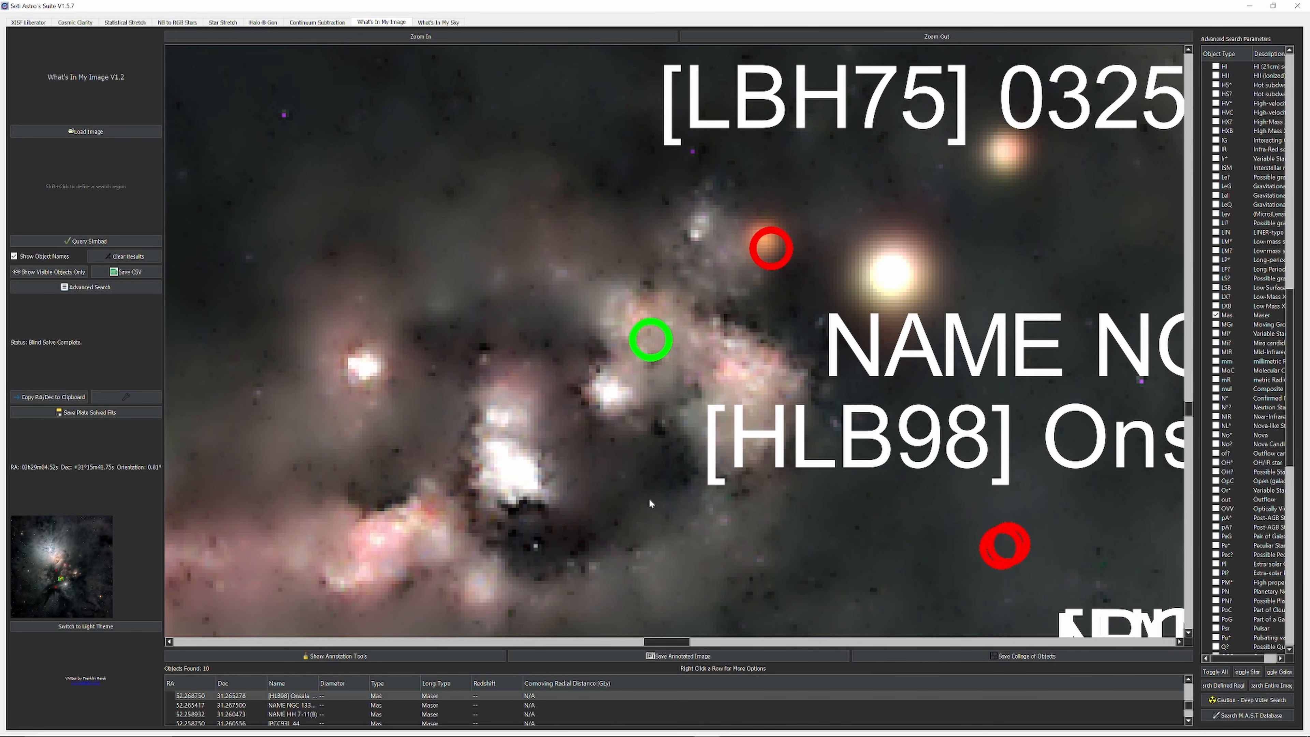
{"action": "double_click", "coordinate": [288, 697]}
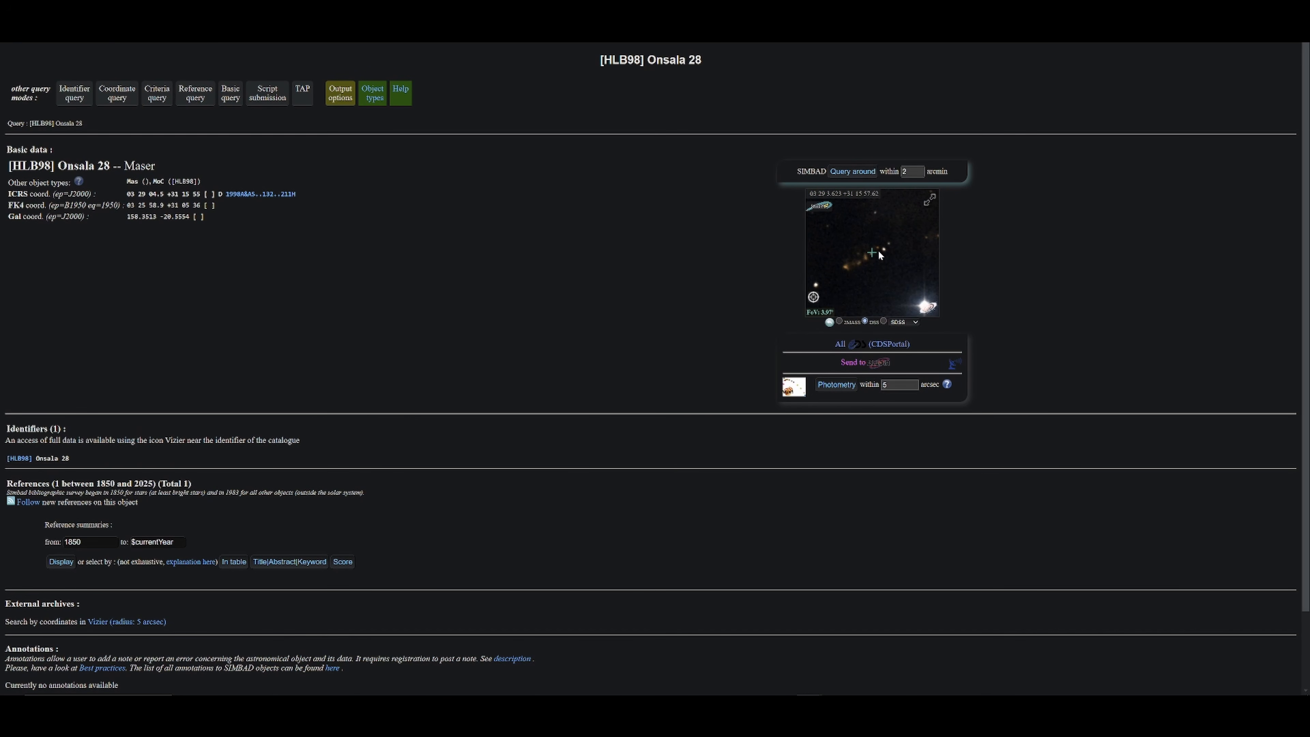
{"action": "left_click", "coordinate": [929, 199]}
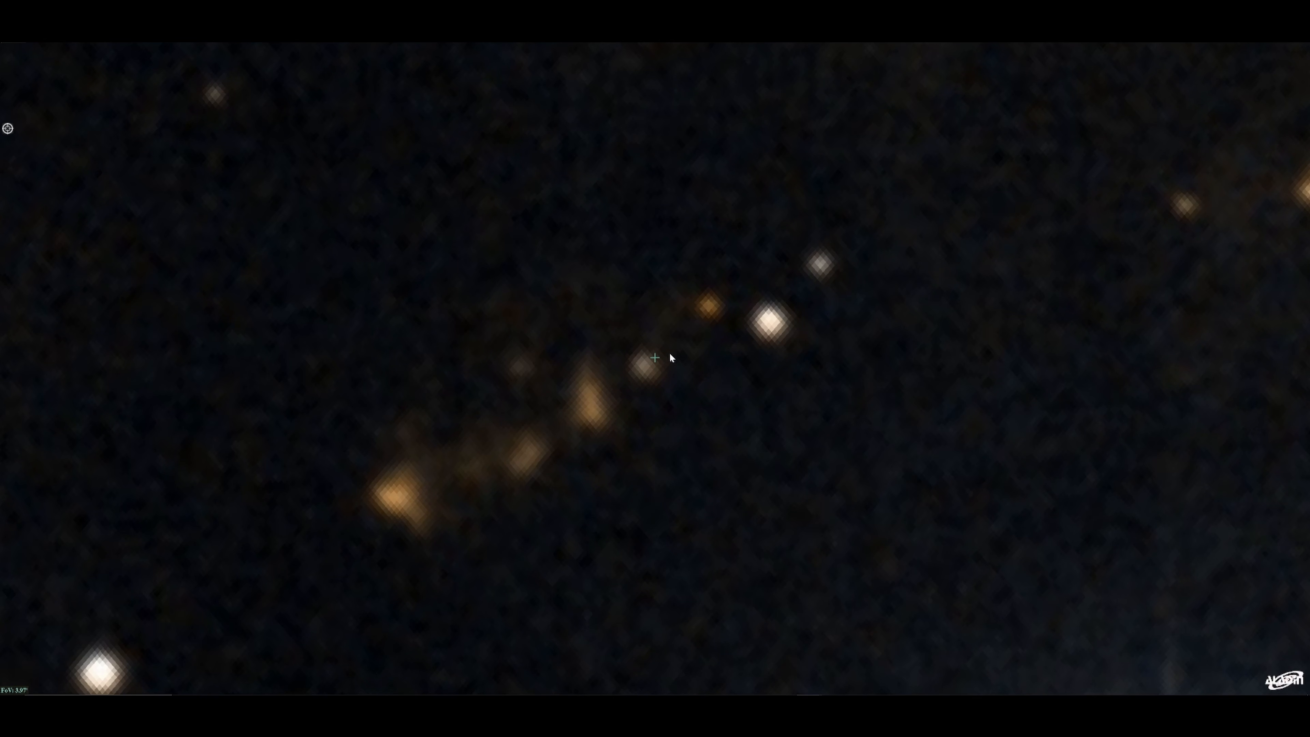